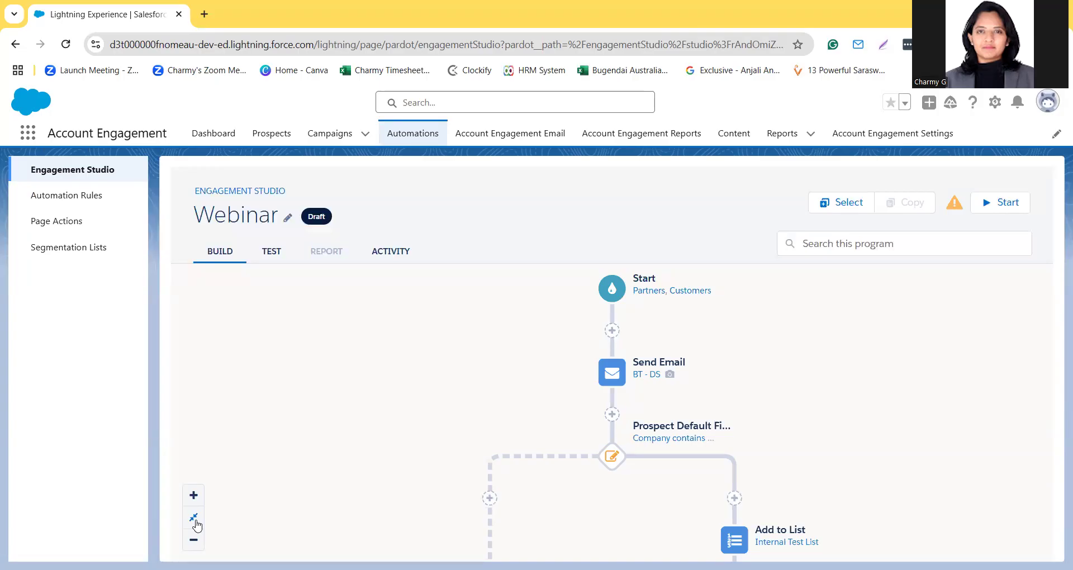
# - Review the Webinar program's start settings, including its lists, business days, hours and time zone, and save them
pyautogui.click(613, 289)
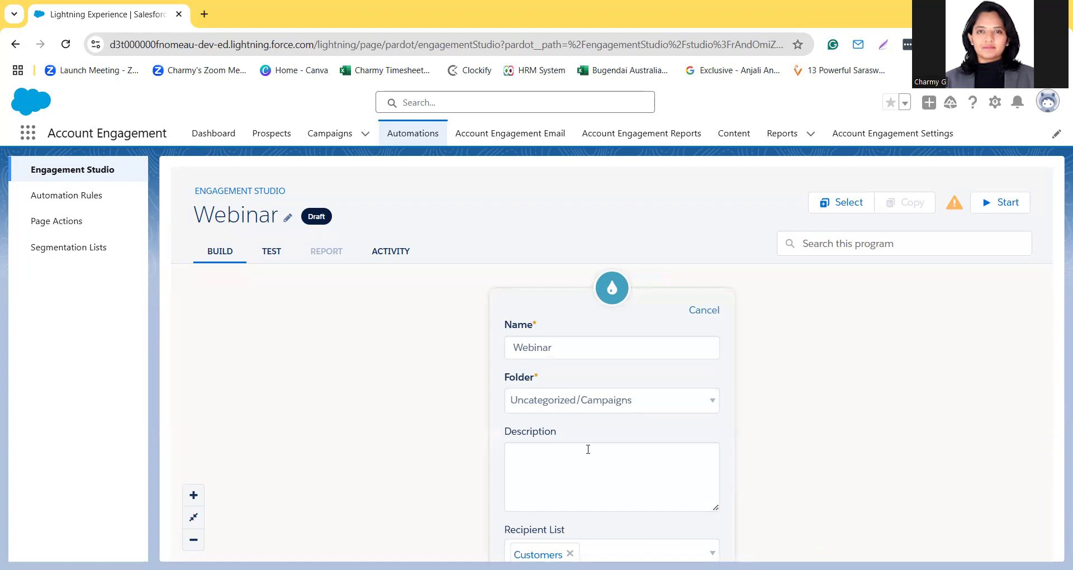
pyautogui.scroll(-2, 469, 447)
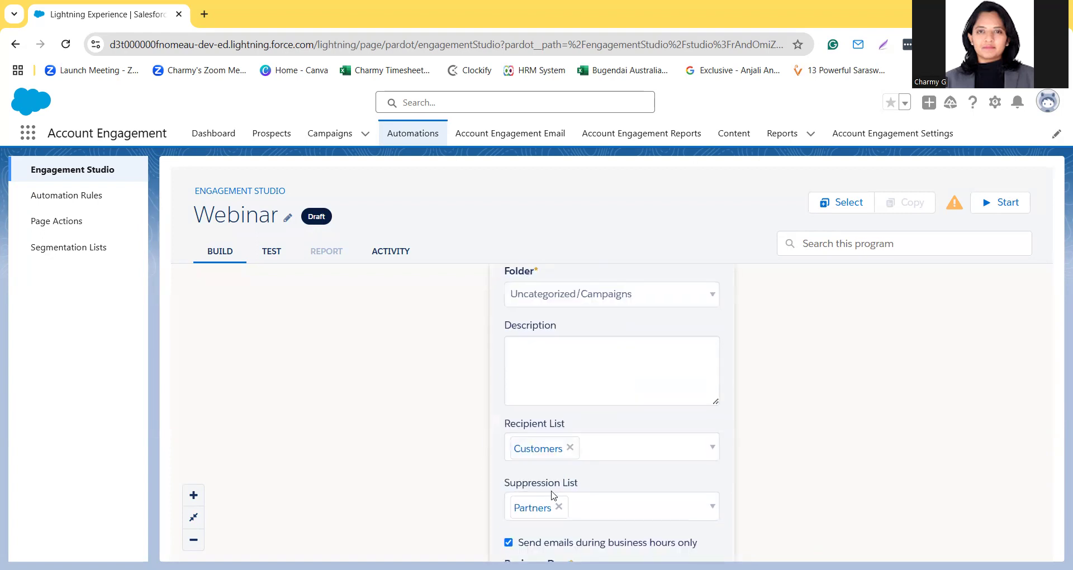
pyautogui.scroll(-4, 782, 426)
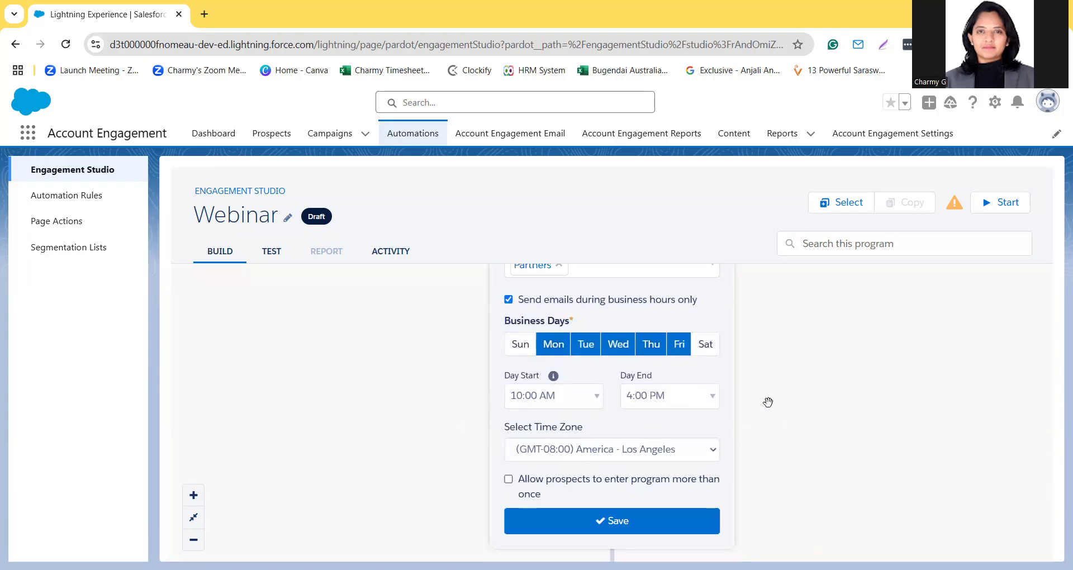
pyautogui.click(665, 521)
# - Examine the Webinar program's flow from Start to End, including its email, company rule, list action and email-open trigger
pyautogui.scroll(6, 810, 433)
pyautogui.scroll(-1, 809, 433)
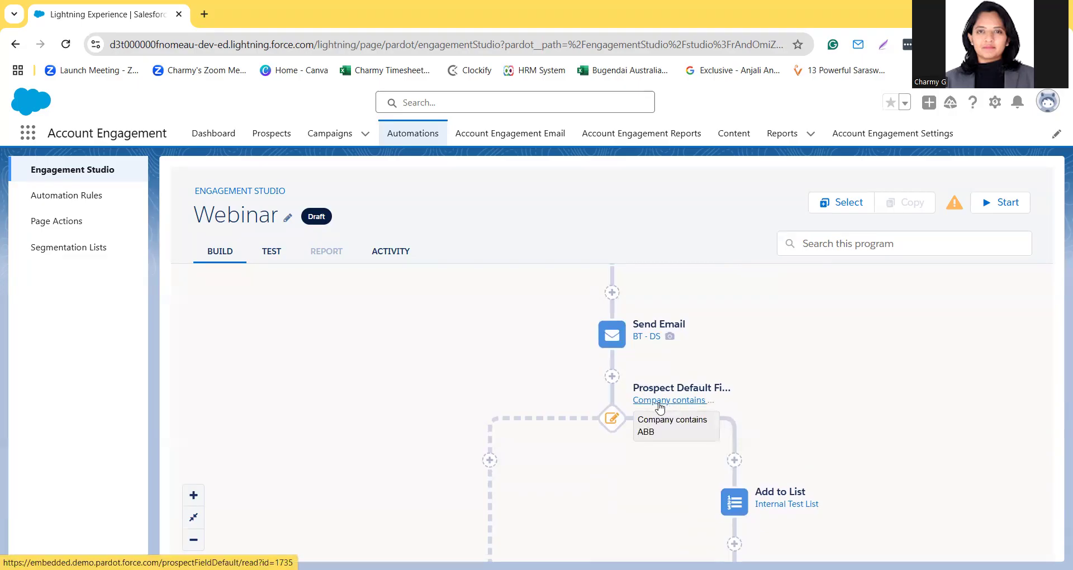
pyautogui.scroll(-2, 659, 404)
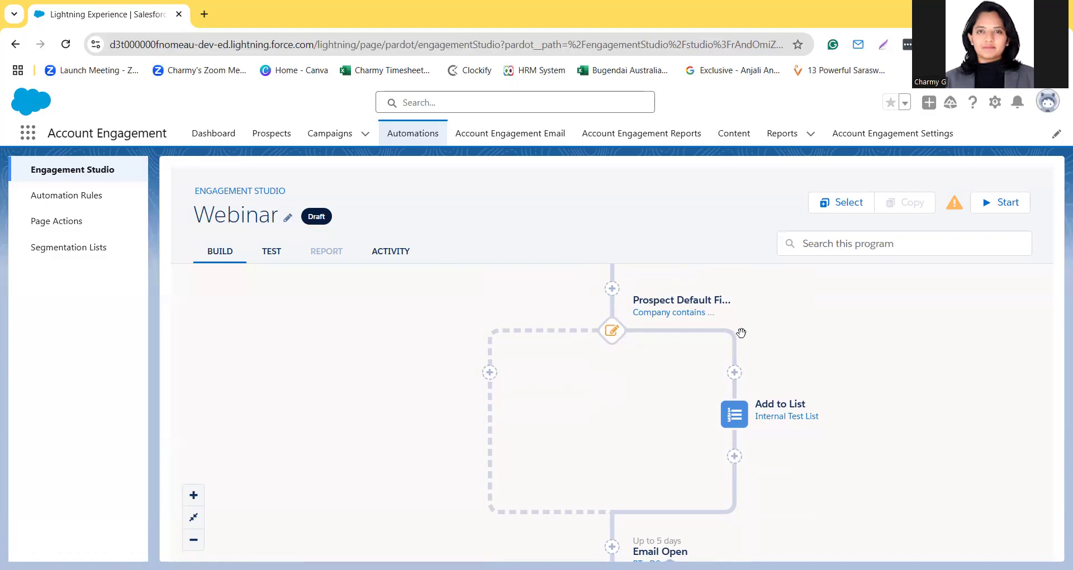
pyautogui.scroll(-2, 754, 422)
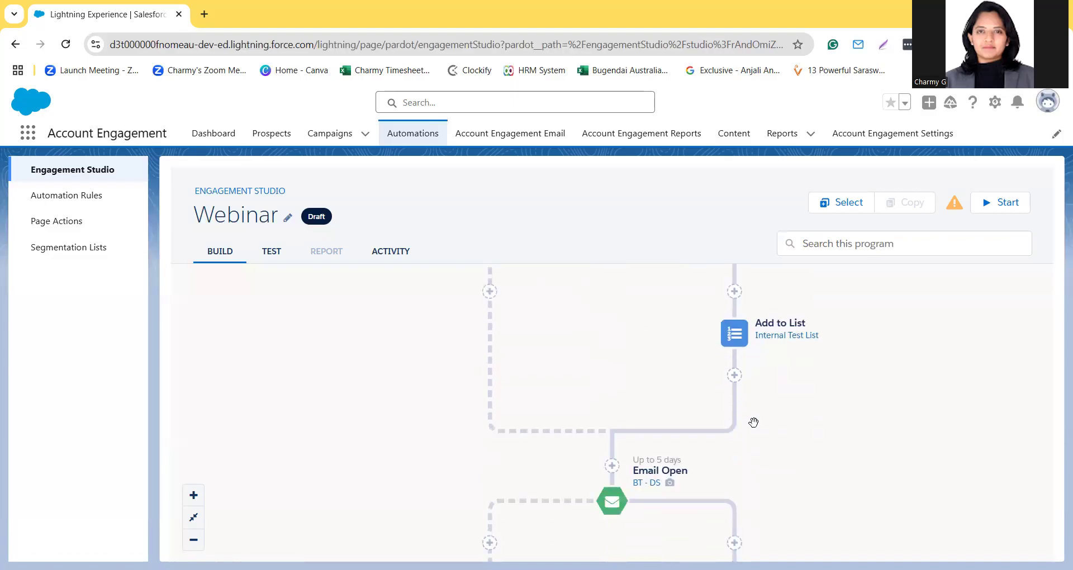
pyautogui.scroll(1, 642, 324)
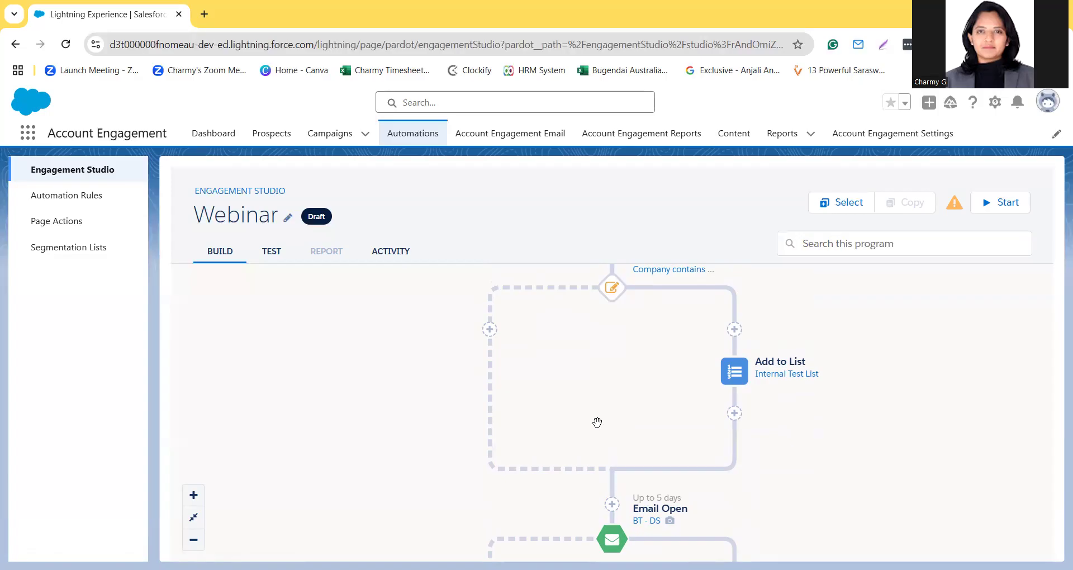
pyautogui.scroll(-2, 597, 422)
pyautogui.scroll(-2, 654, 410)
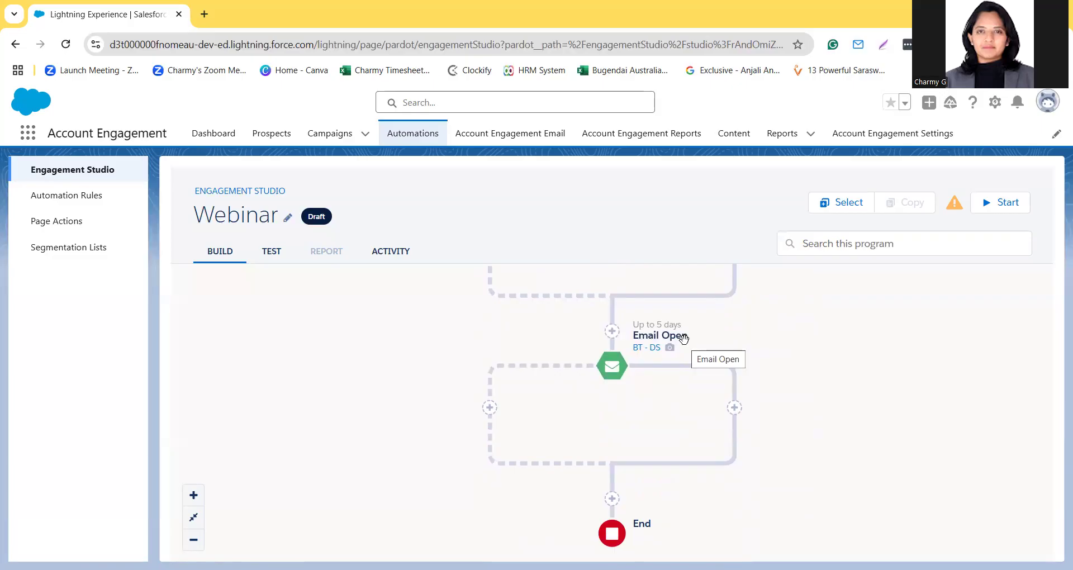
pyautogui.scroll(5, 440, 409)
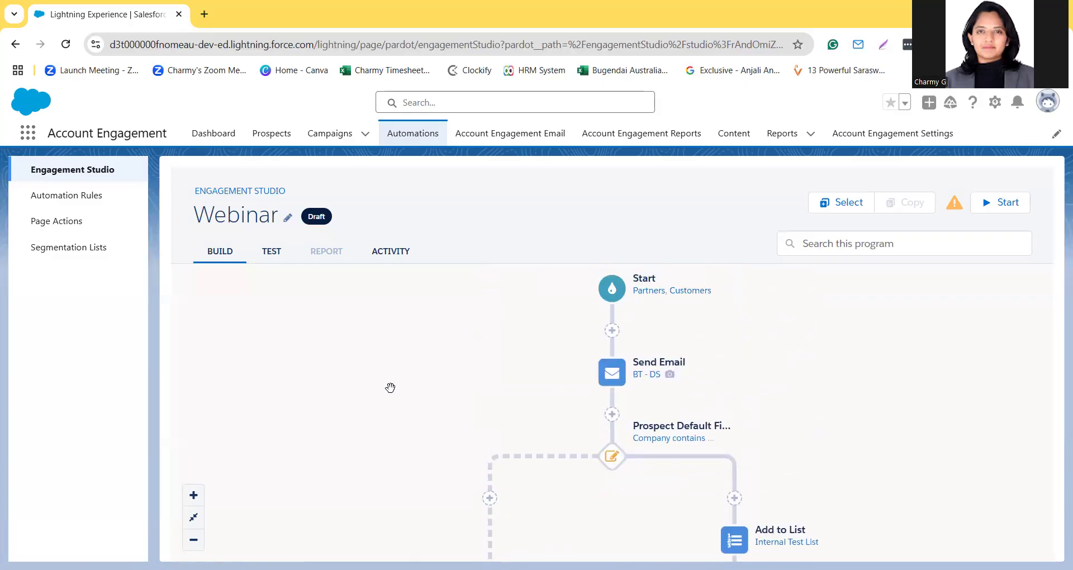
# - Open the RSVP program from the Engagement Studio program list and enlarge its flow for reading
pyautogui.click(240, 190)
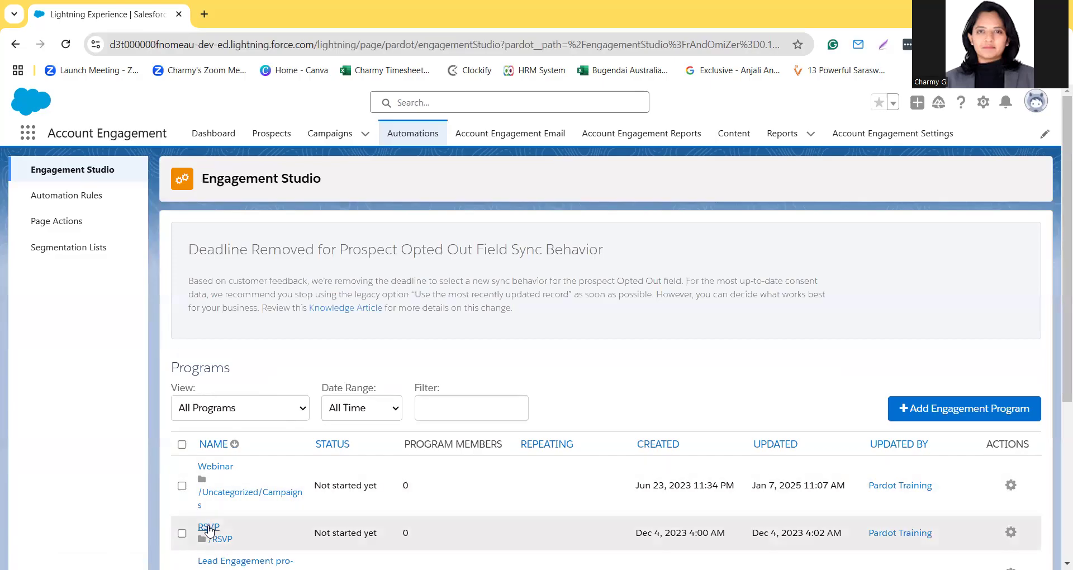
pyautogui.click(208, 528)
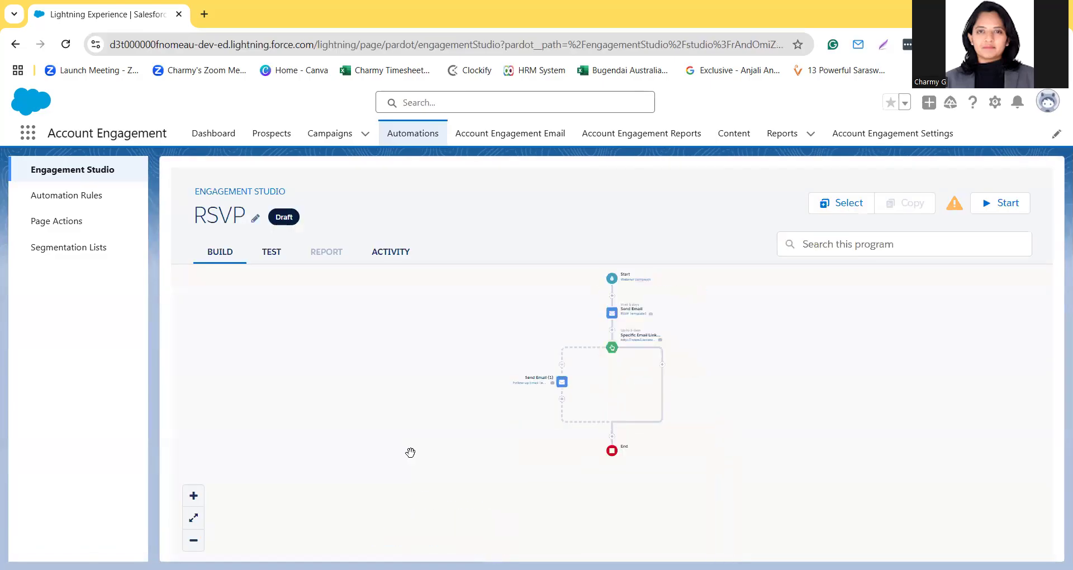
pyautogui.click(194, 518)
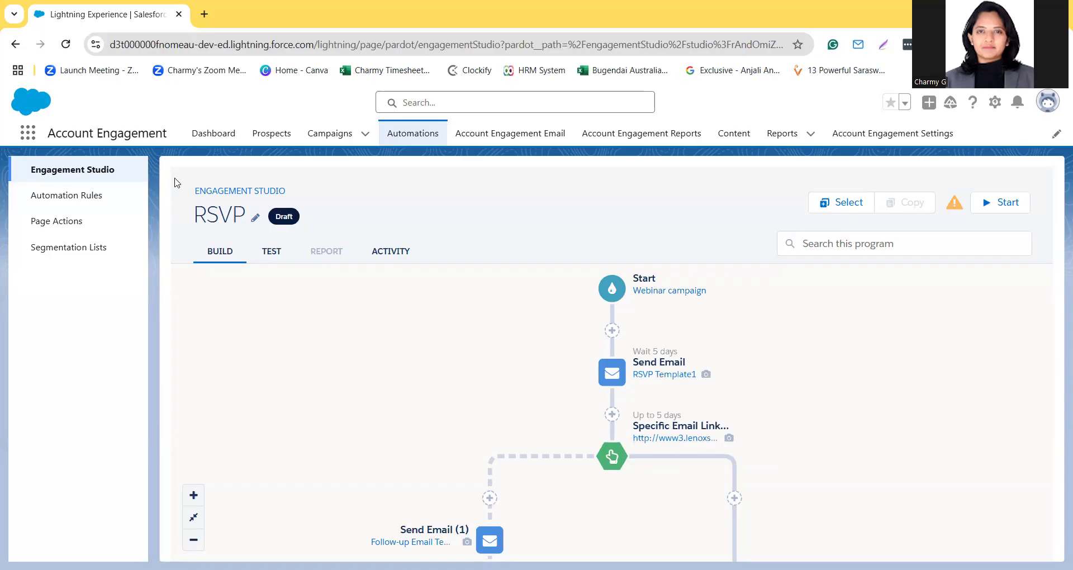
# - Return to the program list and start a new engagement program named Demo
pyautogui.click(210, 191)
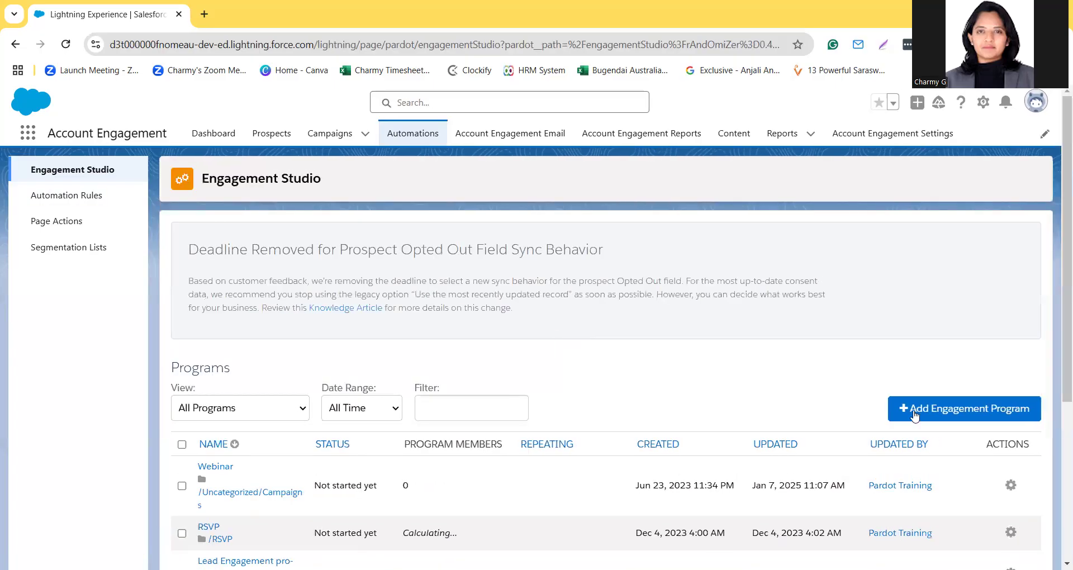
pyautogui.click(932, 410)
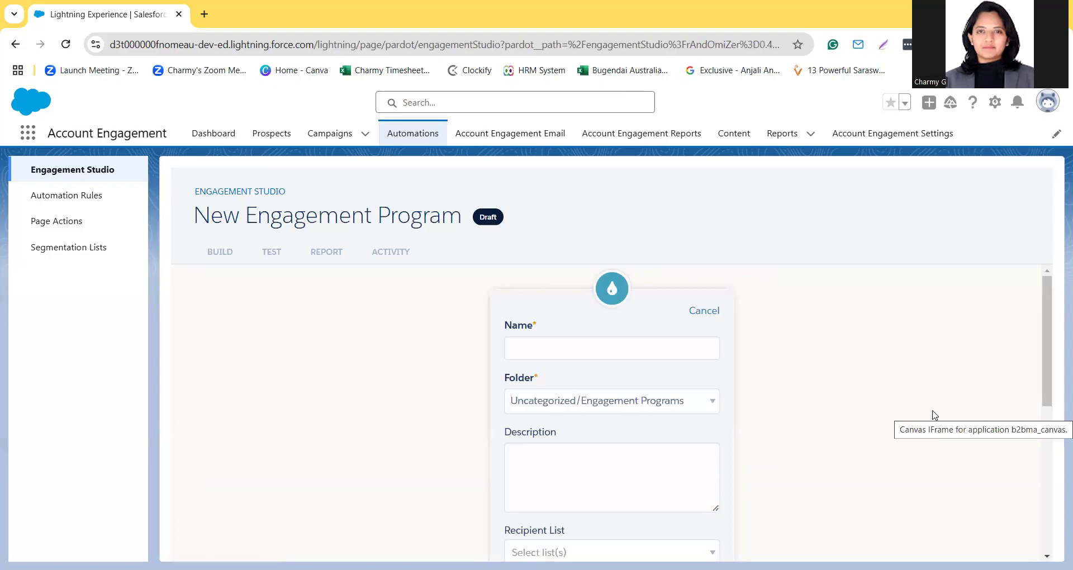
pyautogui.click(661, 345)
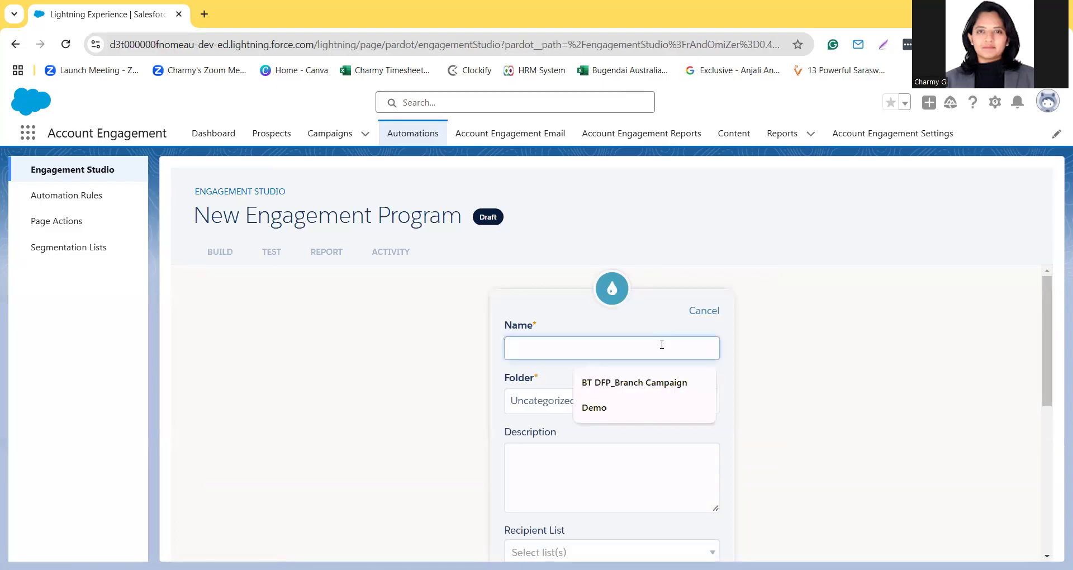
pyautogui.click(594, 408)
# - Set the new program's recipient list to Webinar campaign
pyautogui.scroll(-3, 593, 490)
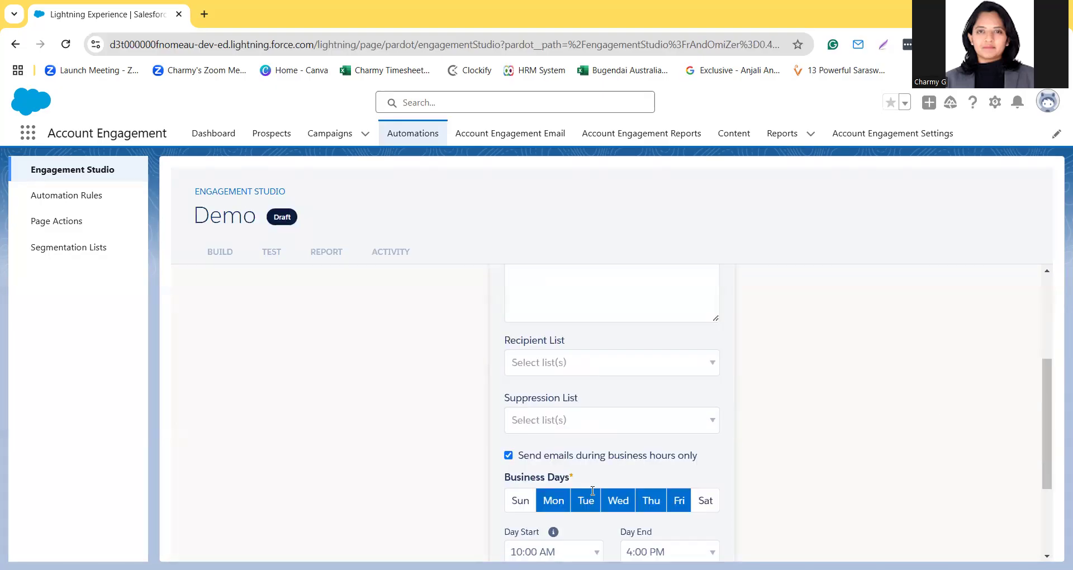
pyautogui.click(592, 362)
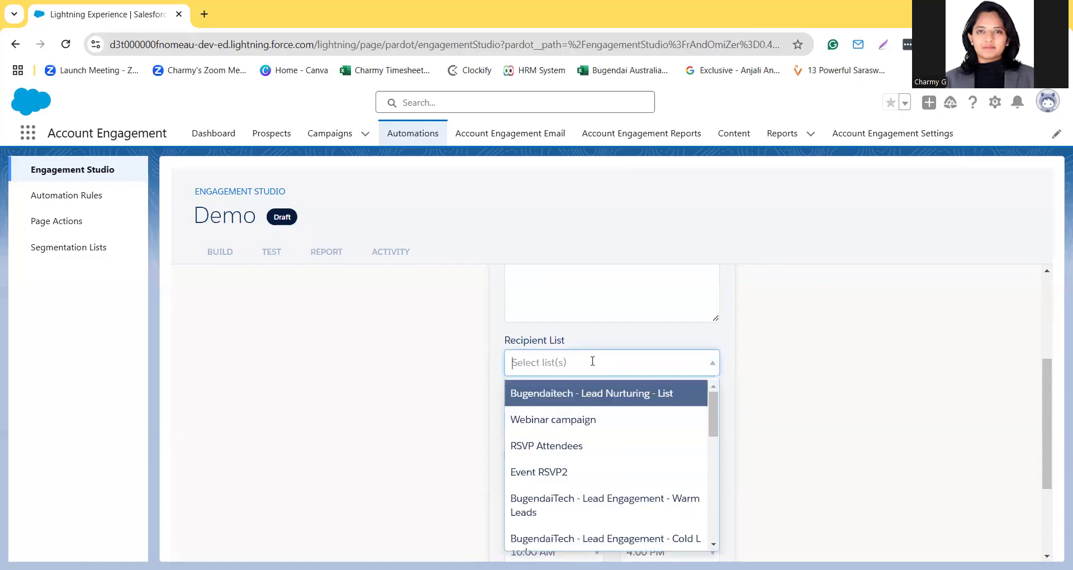
pyautogui.click(562, 421)
# - Limit the program's business days to Tuesday and Friday only
pyautogui.scroll(-1, 581, 422)
pyautogui.scroll(-1, 583, 421)
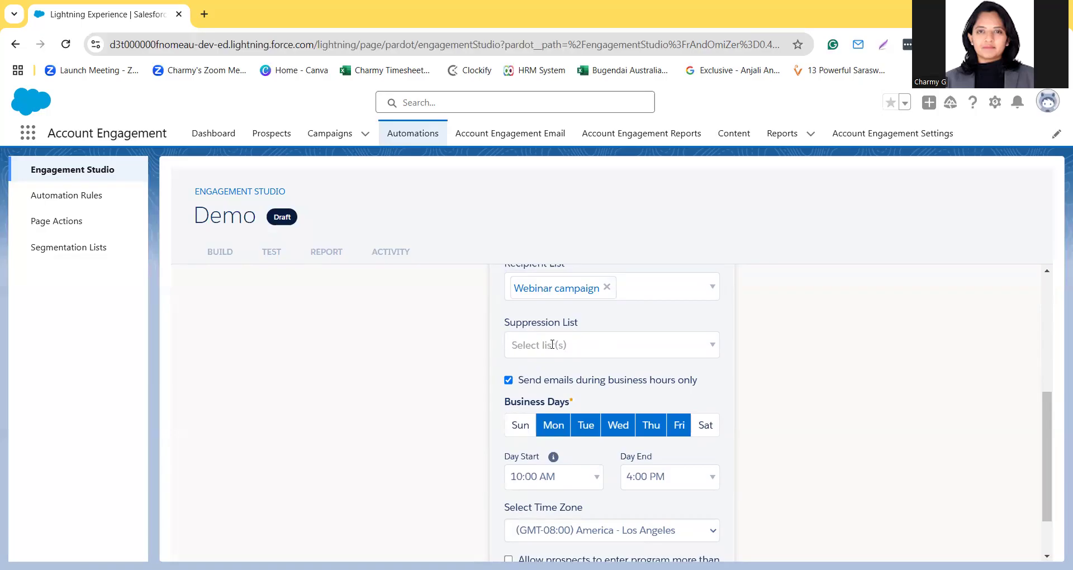
pyautogui.scroll(-1, 554, 430)
pyautogui.click(592, 366)
pyautogui.click(623, 364)
pyautogui.click(553, 361)
pyautogui.click(592, 365)
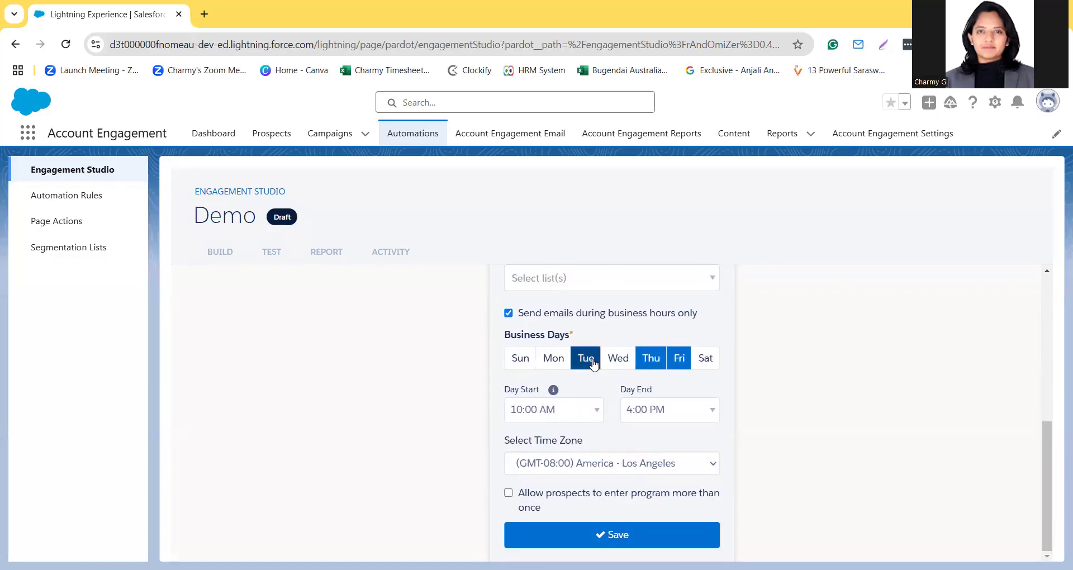
pyautogui.click(648, 361)
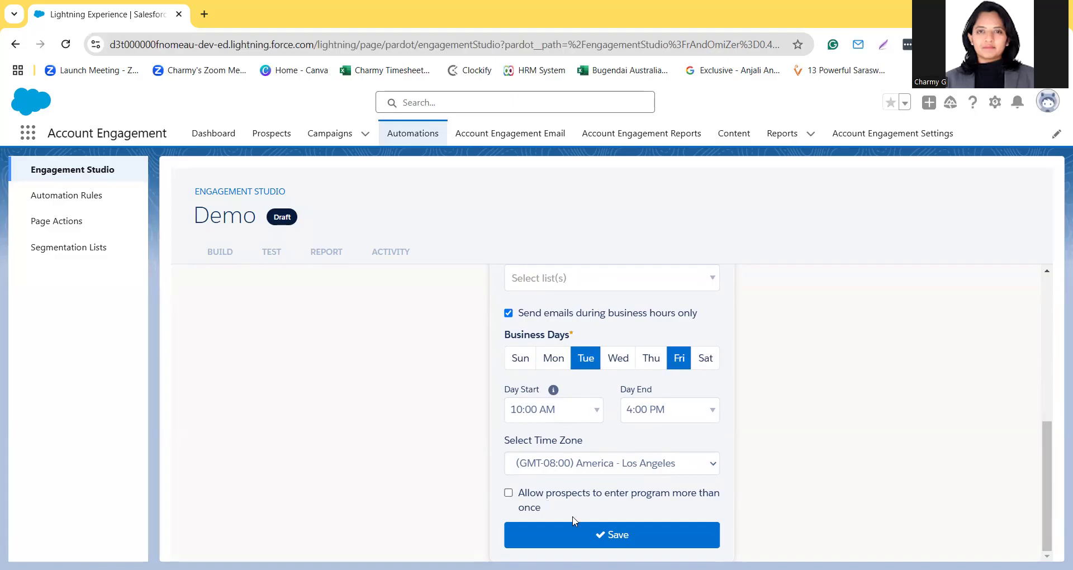
# - Rename the new engagement program as Demo 2 and save it
pyautogui.click(596, 536)
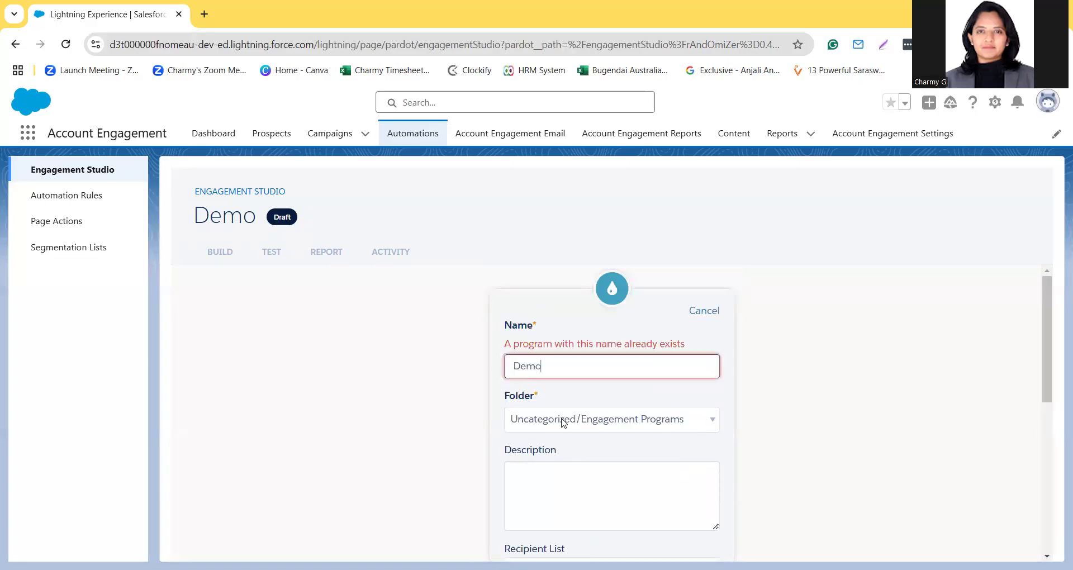
pyautogui.write('2')
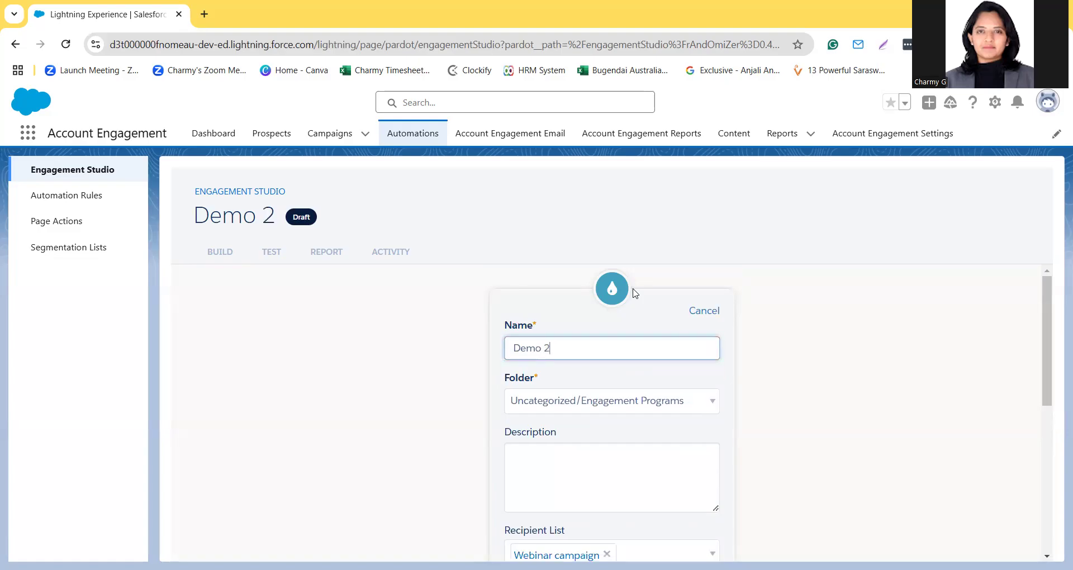
pyautogui.scroll(-6, 635, 294)
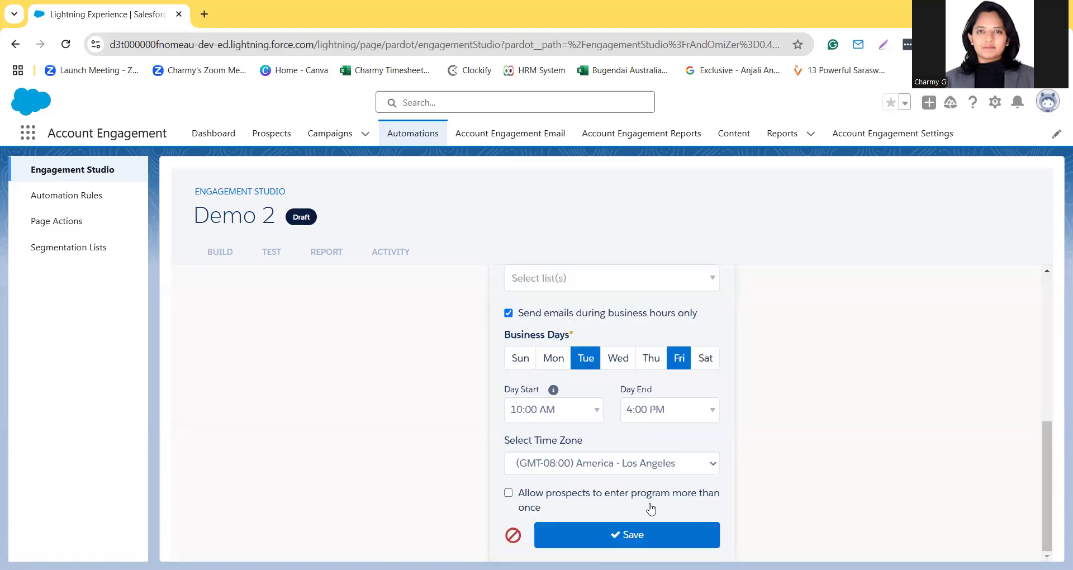
pyautogui.click(650, 538)
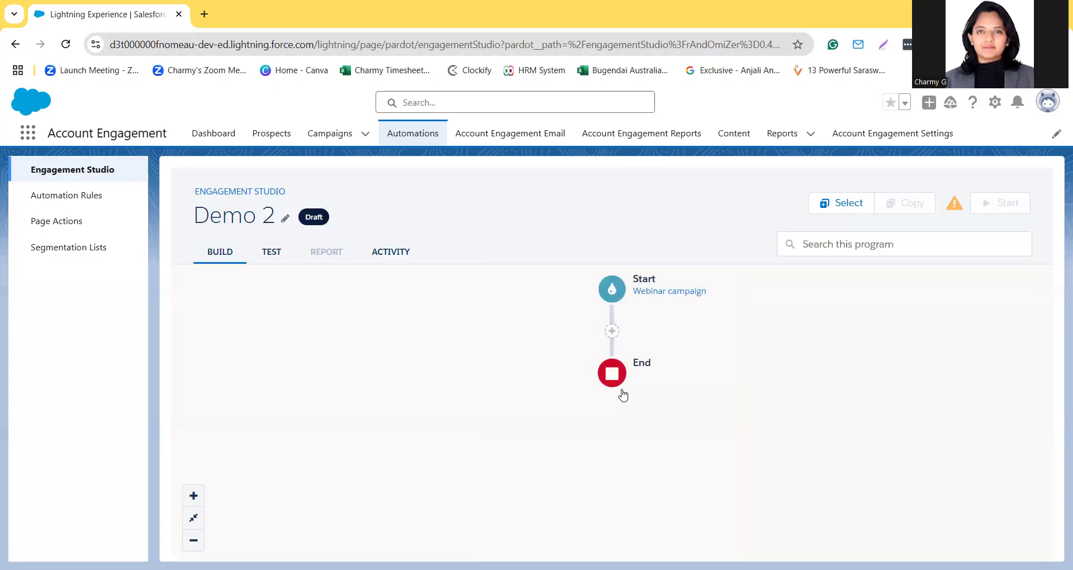
# - Examine the action types available for a new element after Start, and cancel without adding one
pyautogui.click(612, 331)
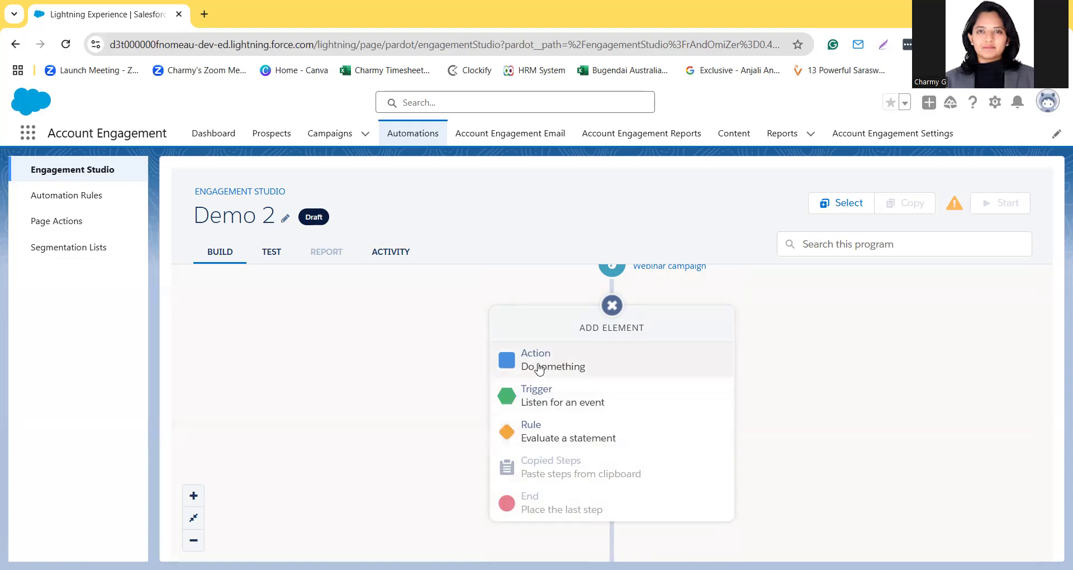
pyautogui.click(541, 371)
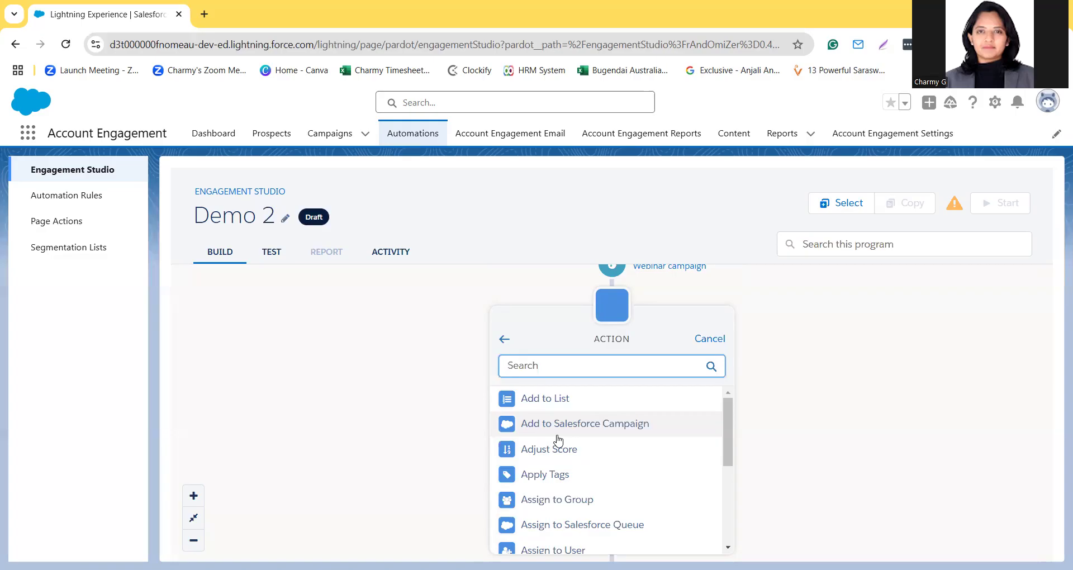
pyautogui.scroll(-1, 557, 440)
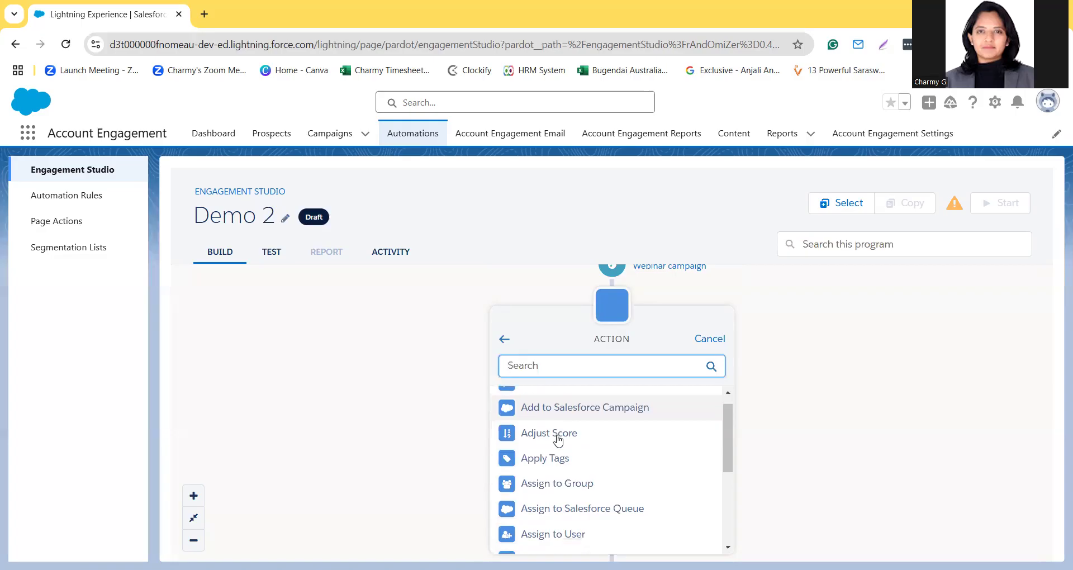
pyautogui.scroll(1, 552, 447)
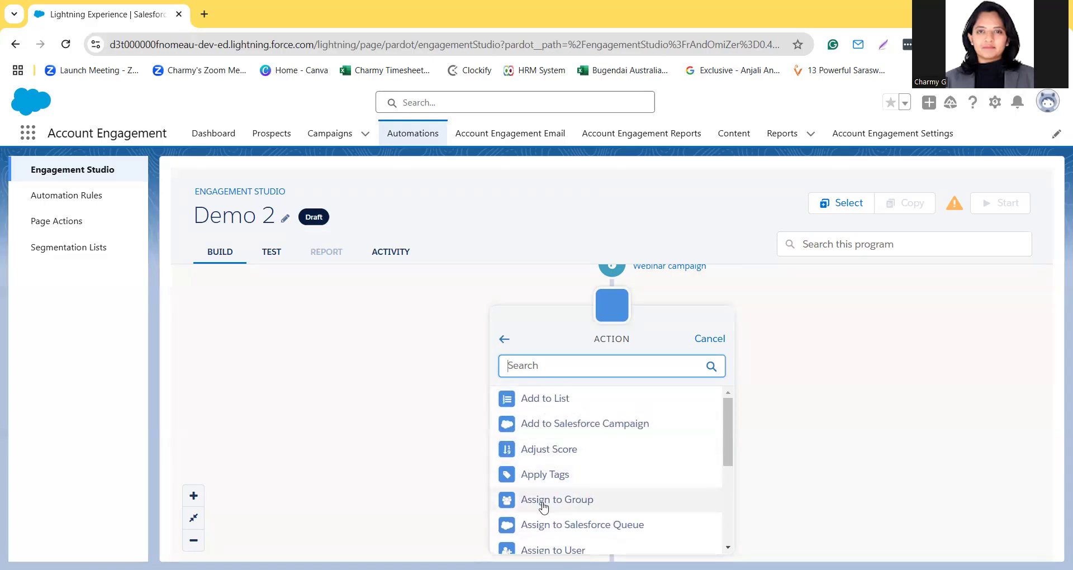
pyautogui.scroll(-1, 542, 506)
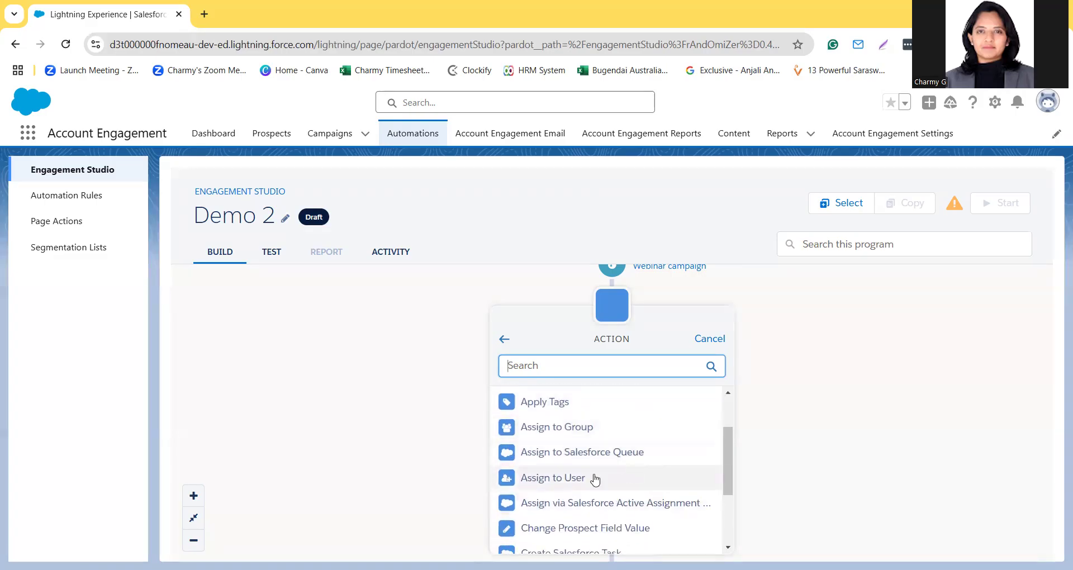
pyautogui.scroll(-1, 575, 479)
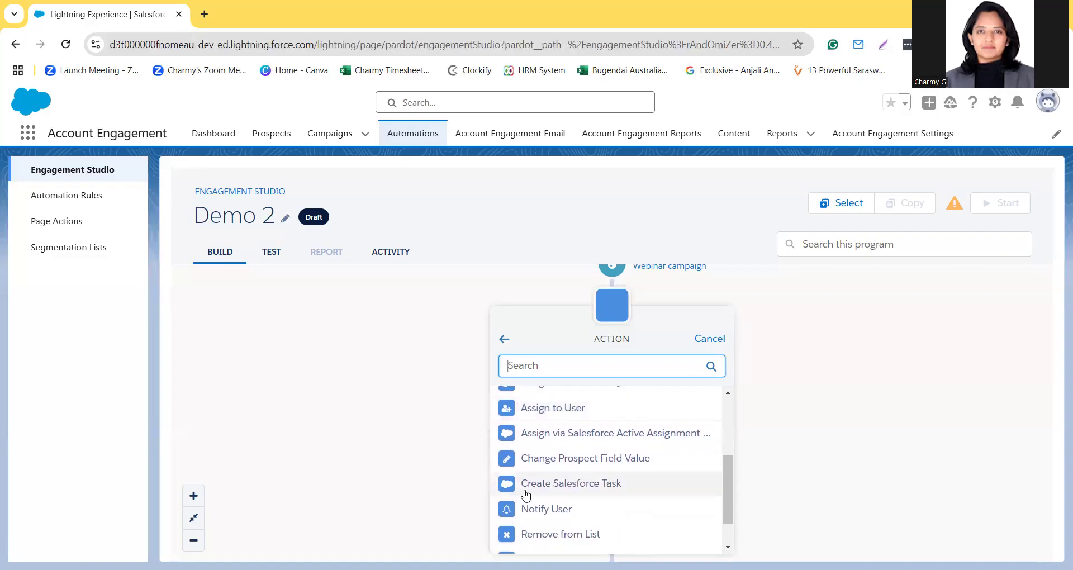
pyautogui.scroll(-1, 590, 493)
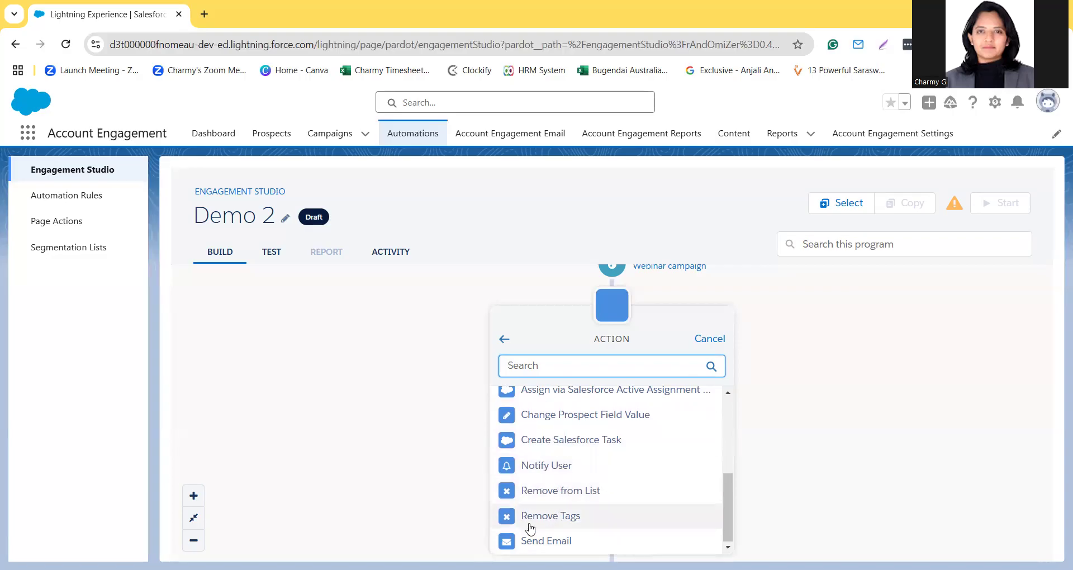
pyautogui.scroll(5, 642, 462)
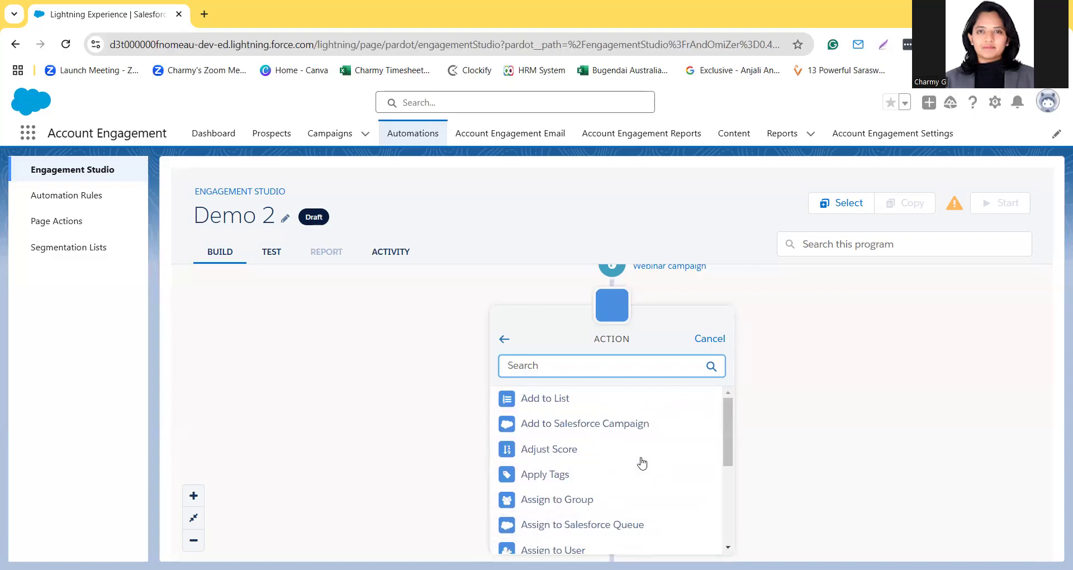
pyautogui.click(702, 340)
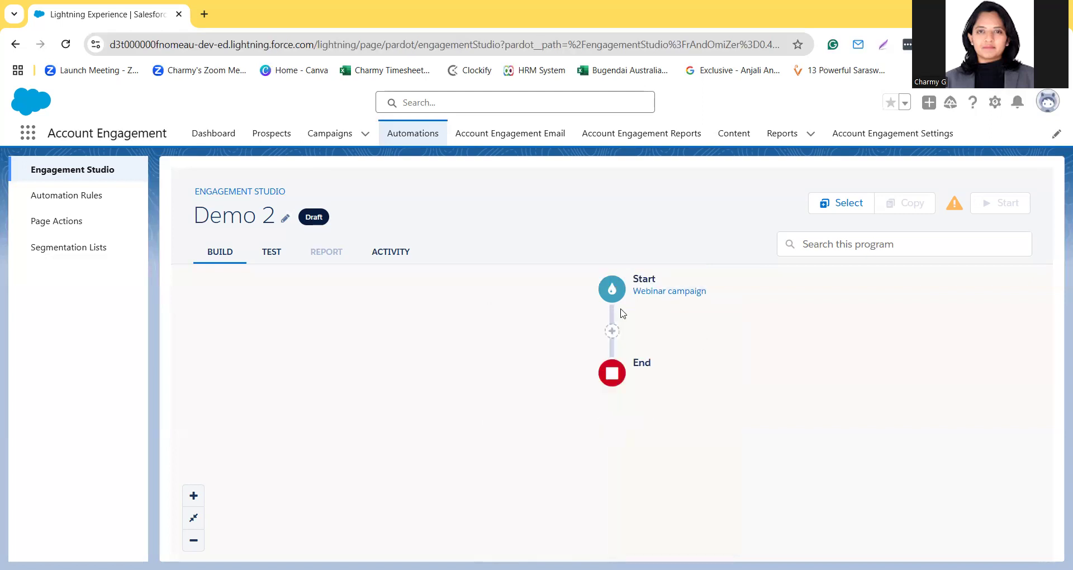
# - Examine the trigger types available for a new element after Start, and go back without choosing one
pyautogui.click(612, 330)
pyautogui.click(560, 394)
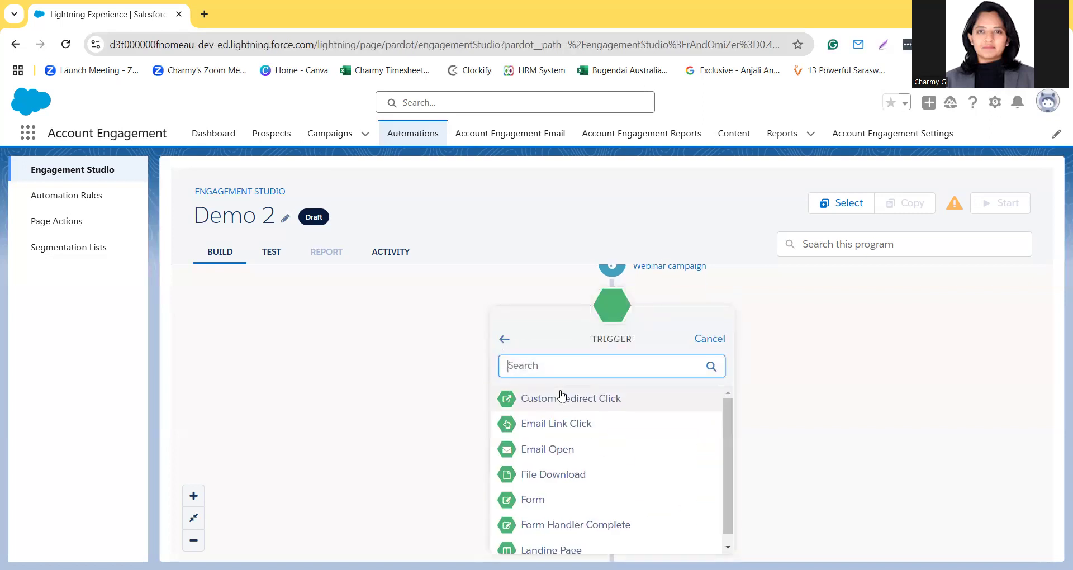
pyautogui.scroll(-1, 559, 453)
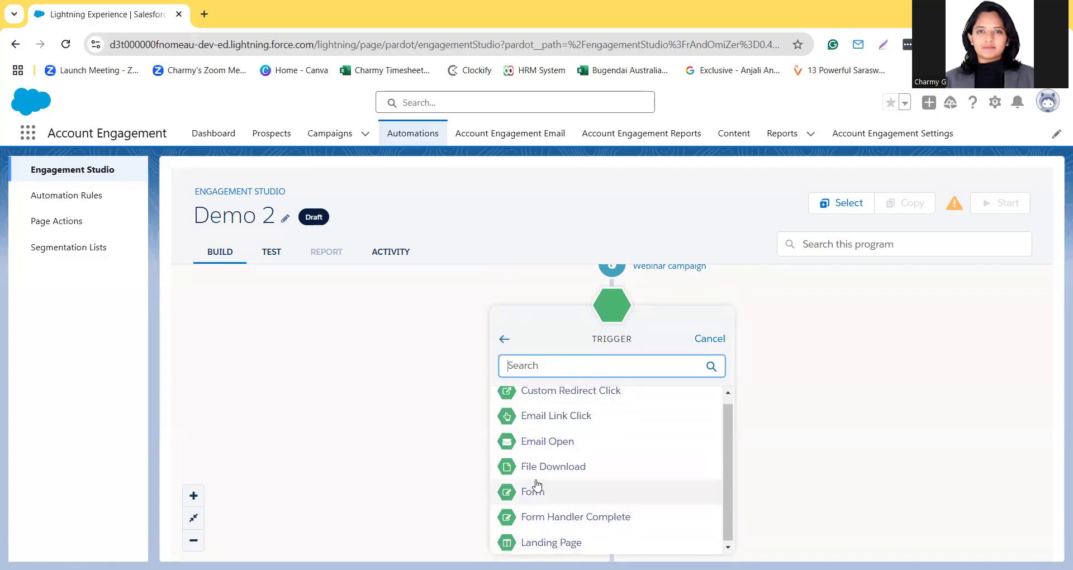
pyautogui.scroll(1, 570, 468)
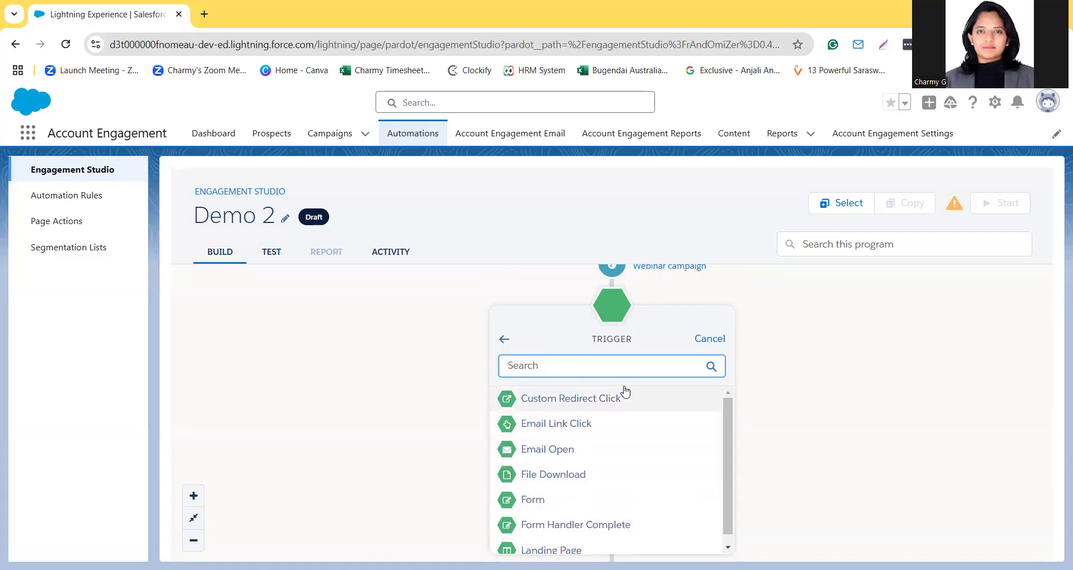
pyautogui.click(503, 339)
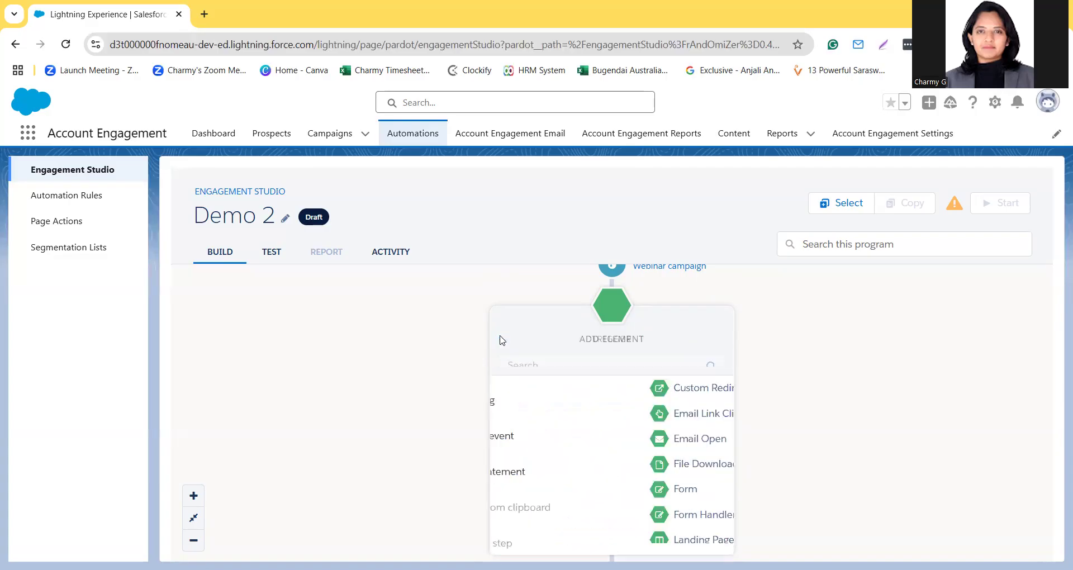
# - Start a Score rule after the Start element, requiring the overall prospect score to be greater than 0
pyautogui.click(538, 430)
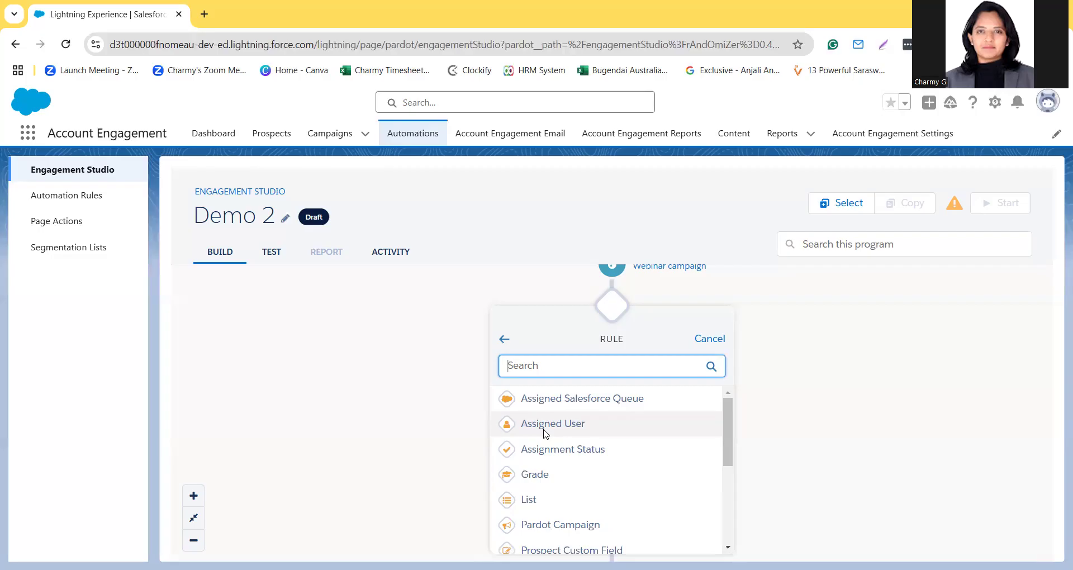
pyautogui.scroll(-2, 545, 434)
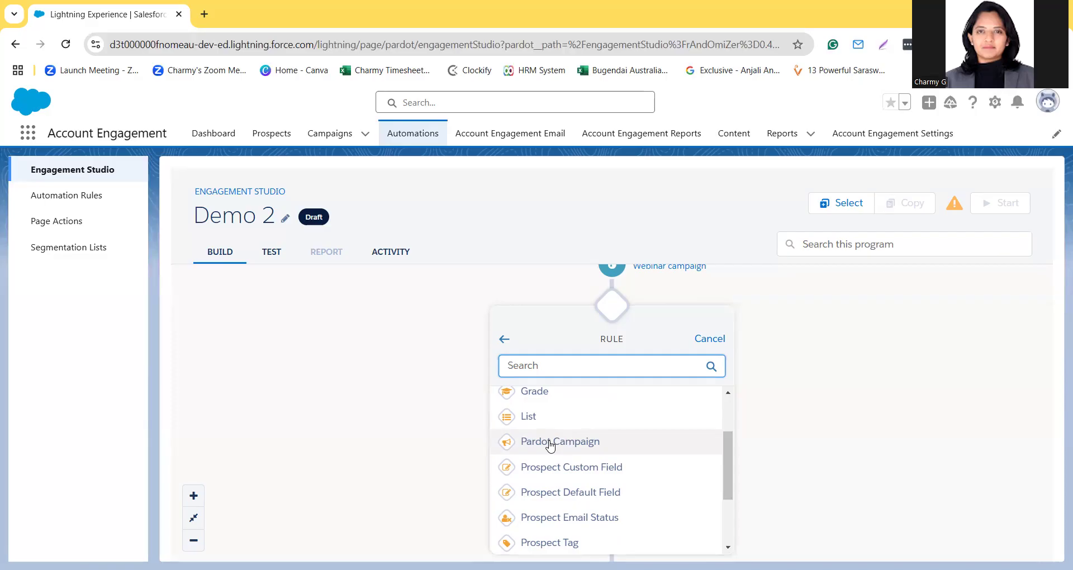
pyautogui.scroll(-3, 550, 445)
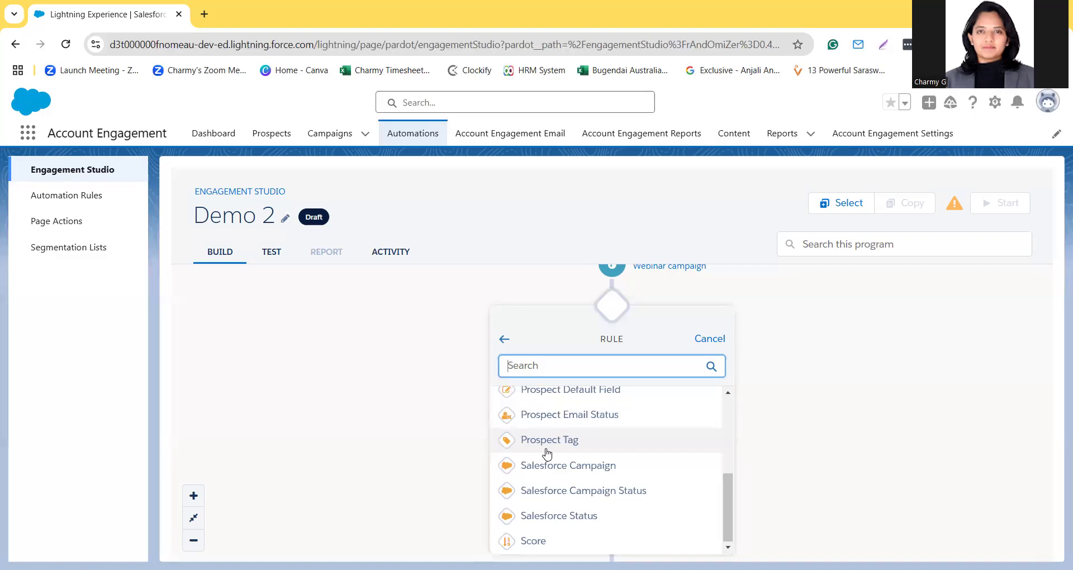
pyautogui.click(556, 542)
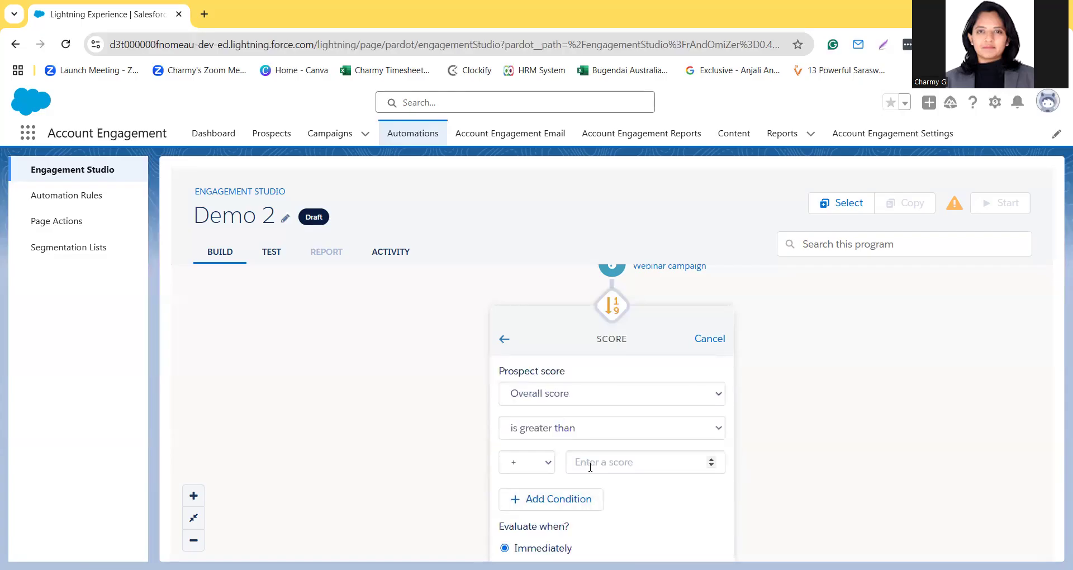
pyautogui.click(606, 460)
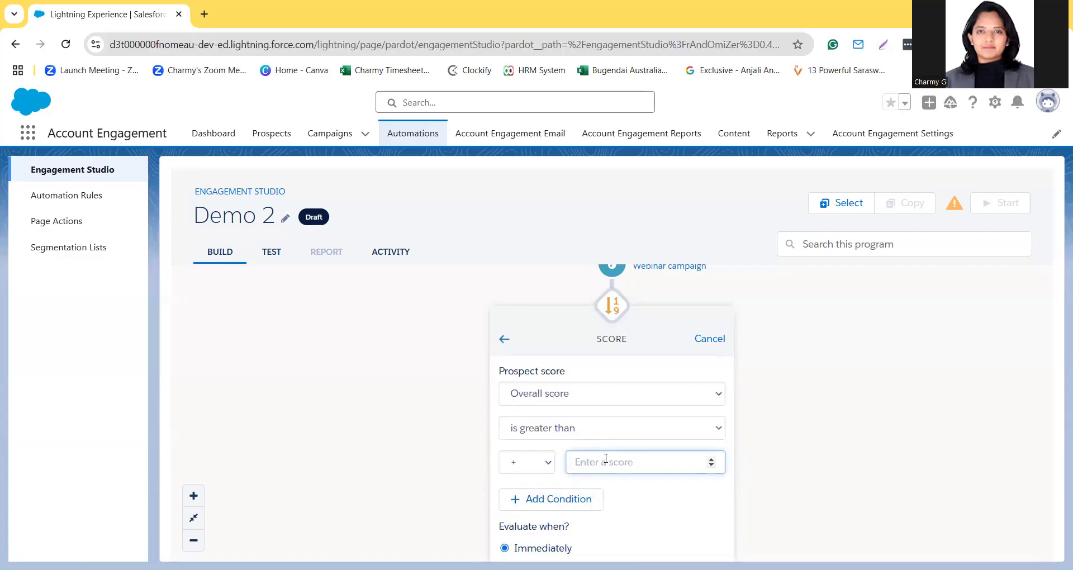
pyautogui.write('0')
# - Add a second condition to the rule requiring the Pardot Campaign to be 24/6 _ Webinar
pyautogui.scroll(-3, 821, 456)
pyautogui.click(565, 359)
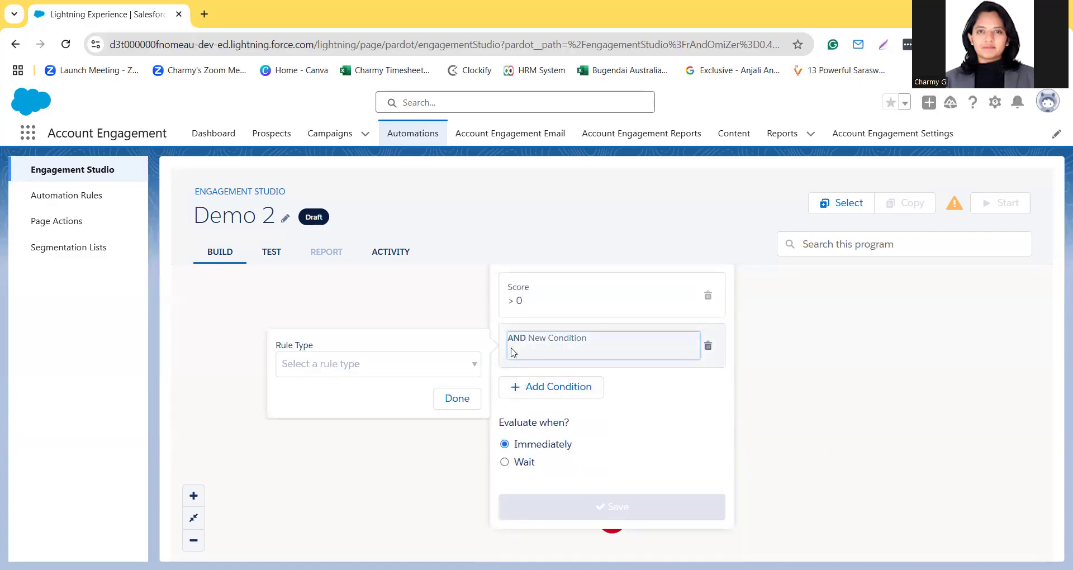
pyautogui.click(377, 369)
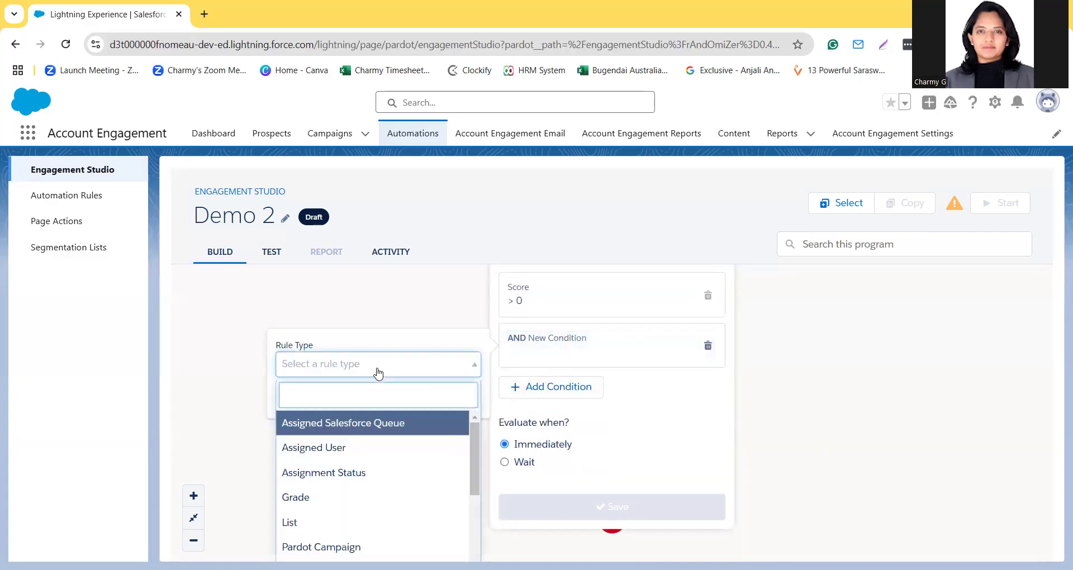
pyautogui.click(358, 547)
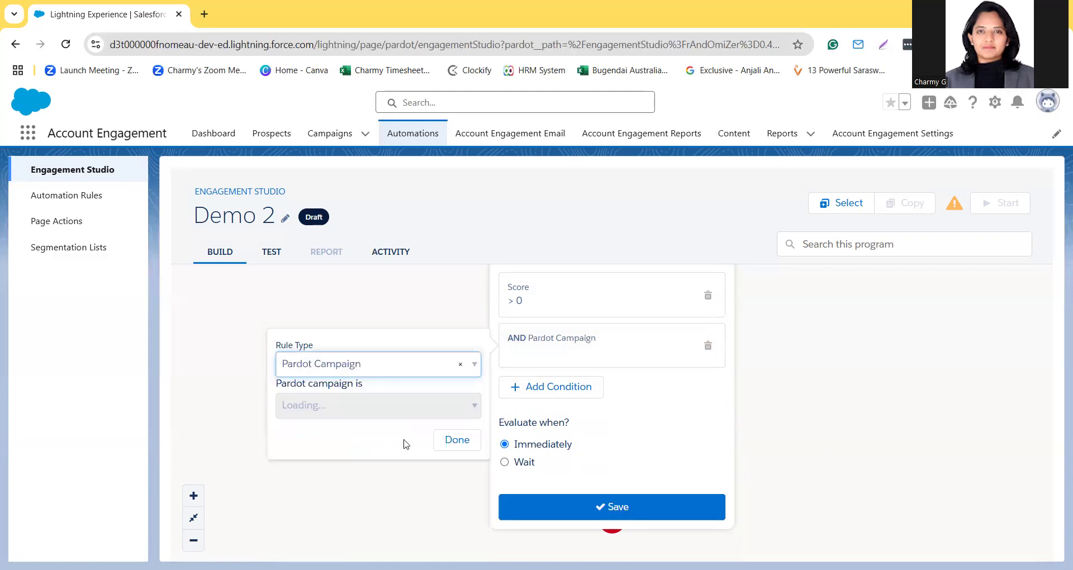
pyautogui.click(406, 411)
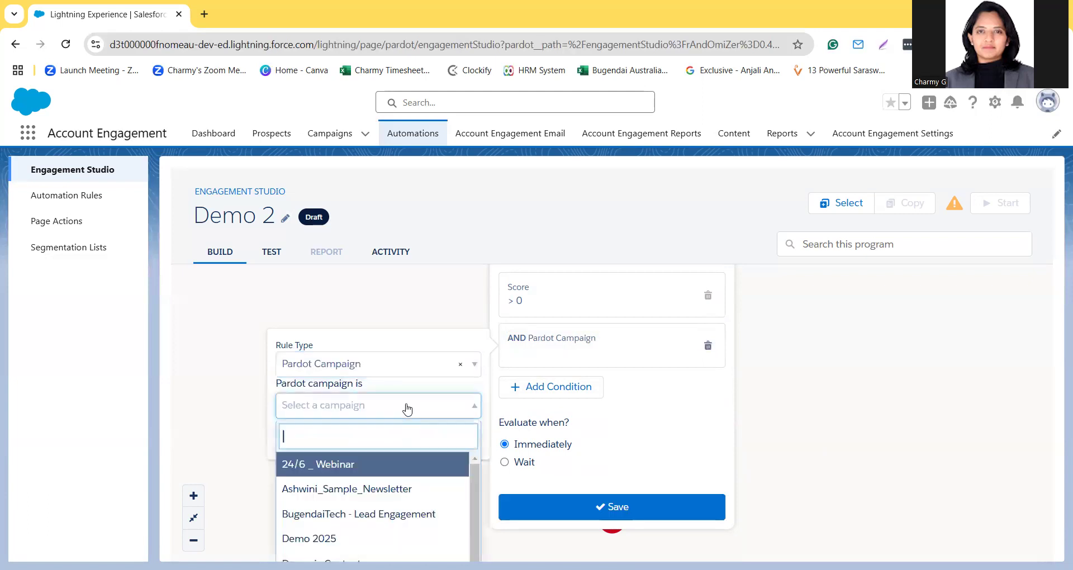
pyautogui.click(355, 465)
pyautogui.click(450, 446)
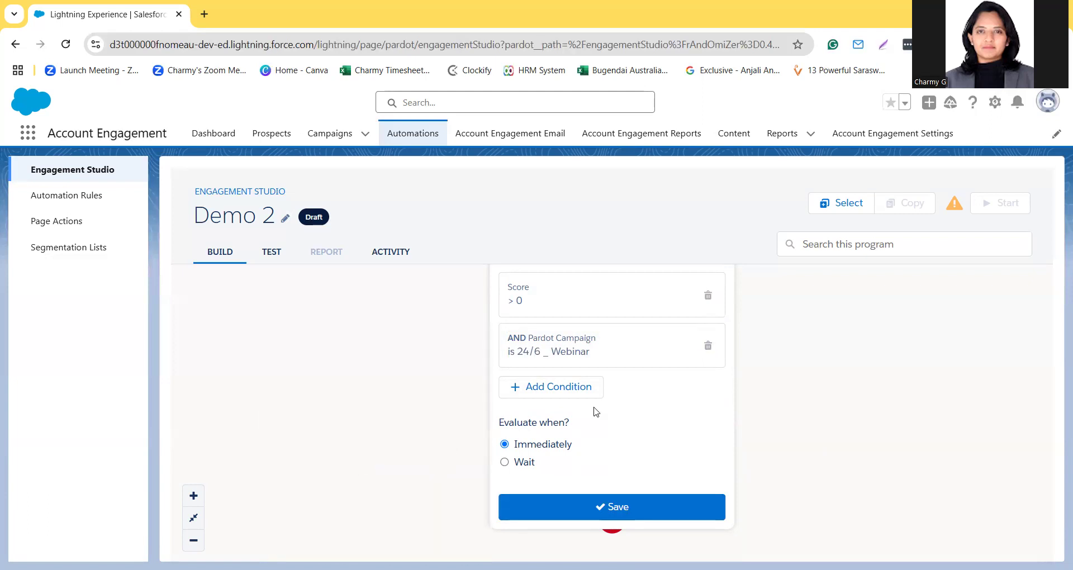
pyautogui.click(546, 331)
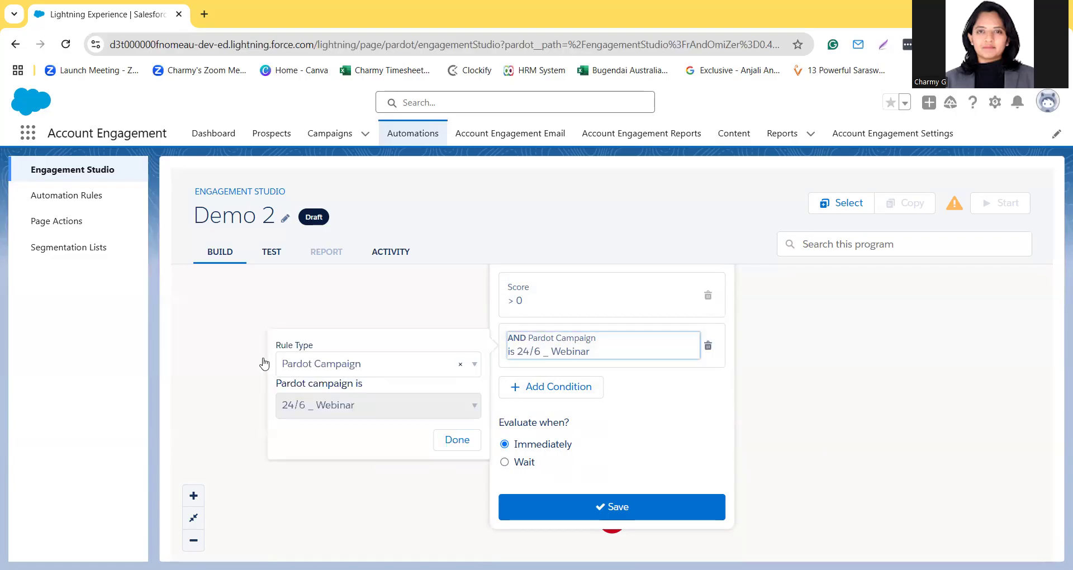
pyautogui.click(453, 439)
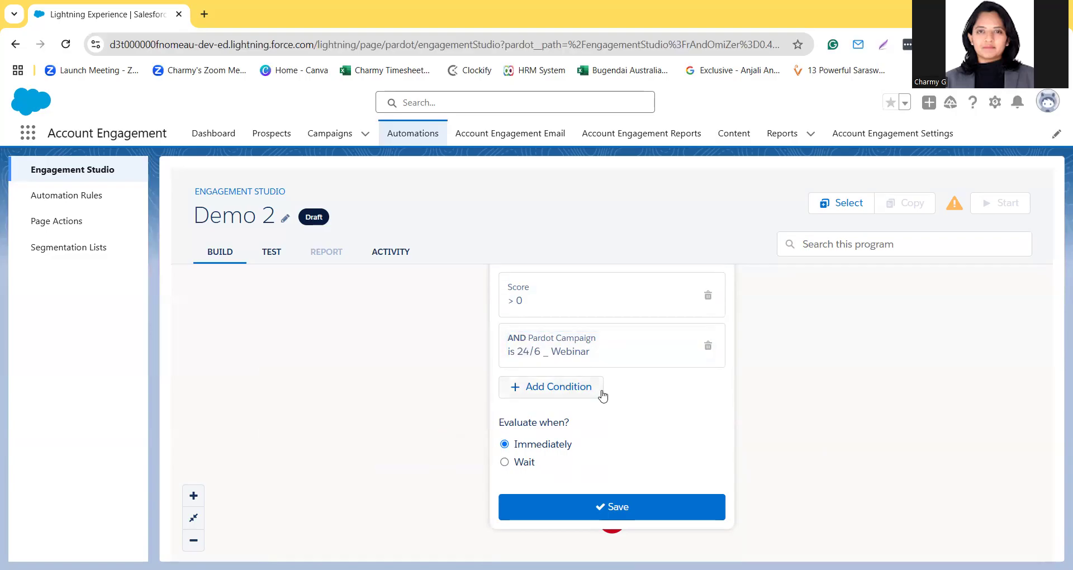
# - Try Any Conditions Are Met for the rule, set it back to All Conditions Are Met, and save the rule
pyautogui.moveTo(821, 372); pyautogui.dragTo(821, 434)
pyautogui.click(579, 314)
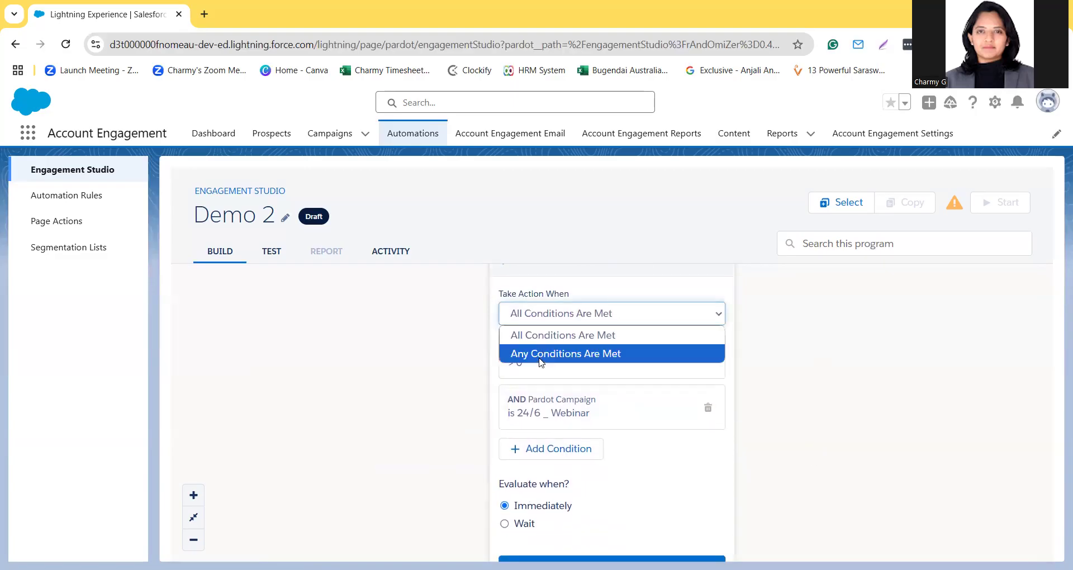
pyautogui.click(537, 352)
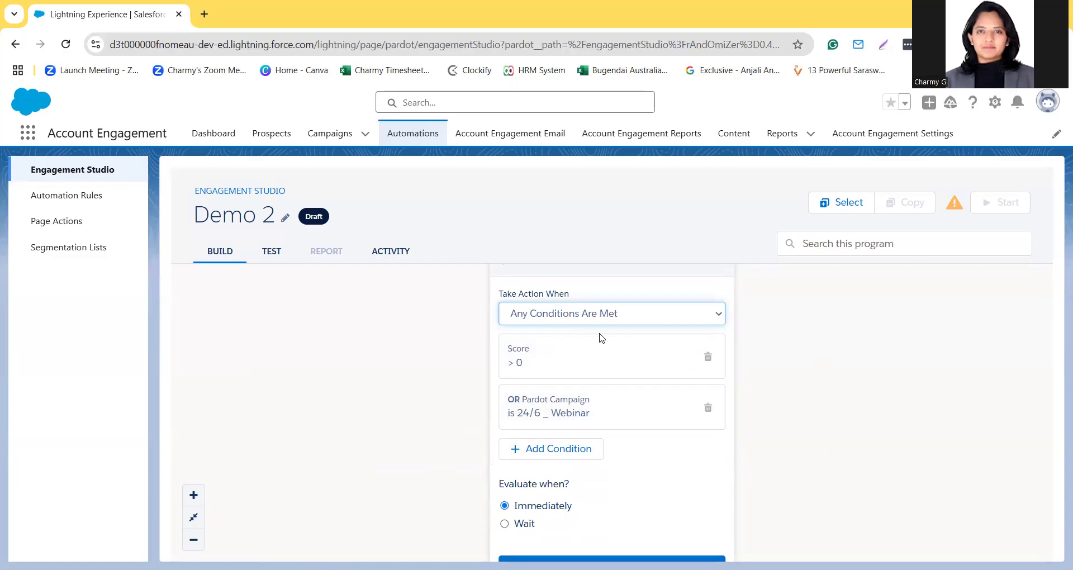
pyautogui.click(581, 319)
pyautogui.click(582, 334)
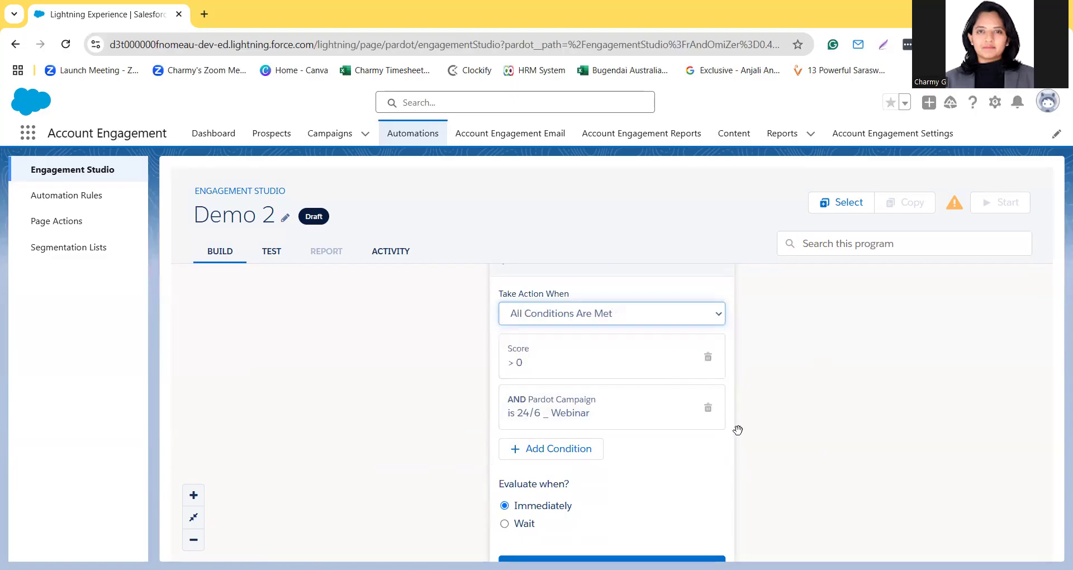
pyautogui.scroll(-2, 738, 431)
pyautogui.click(664, 457)
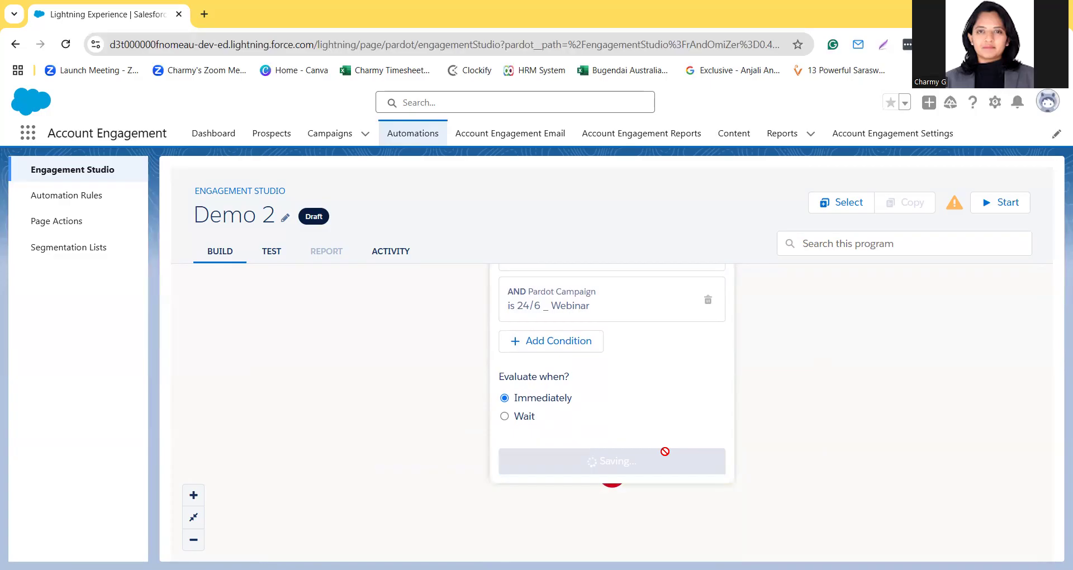
# - Close the complex rule's No branch with its own End element
pyautogui.scroll(2, 665, 451)
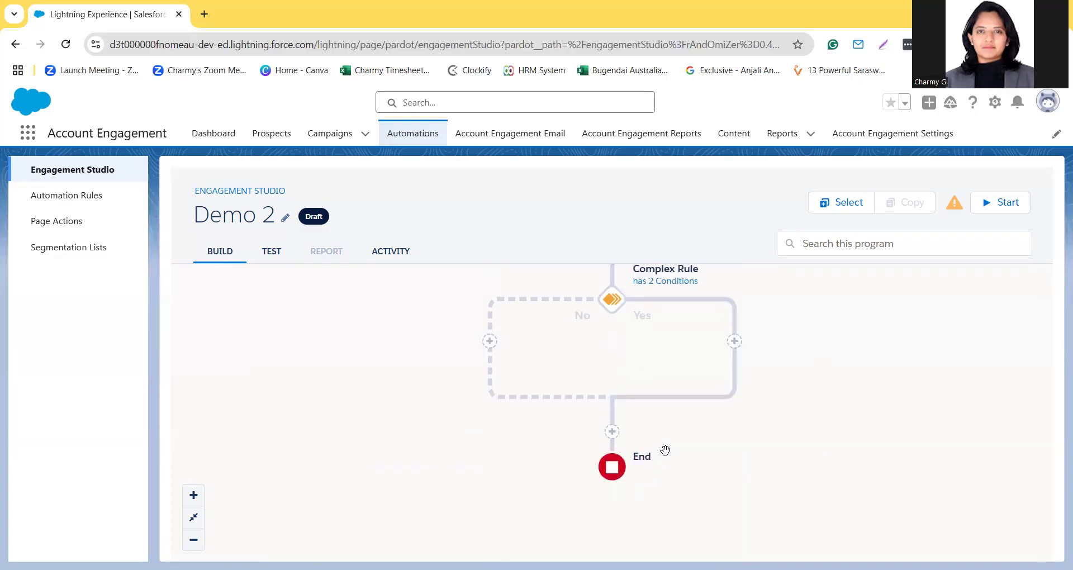
pyautogui.scroll(1, 611, 293)
pyautogui.scroll(1, 612, 294)
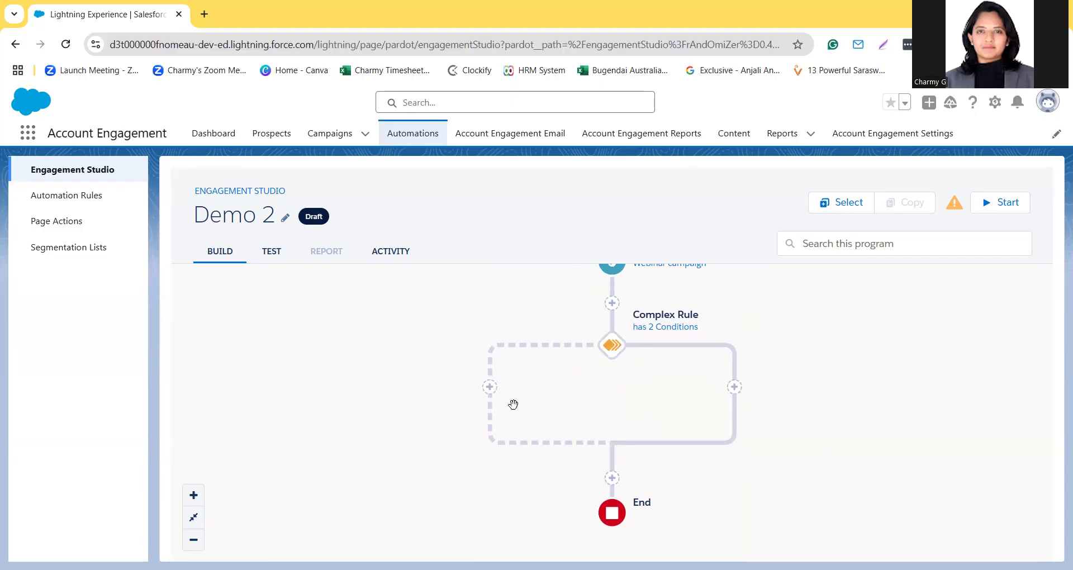
pyautogui.click(490, 386)
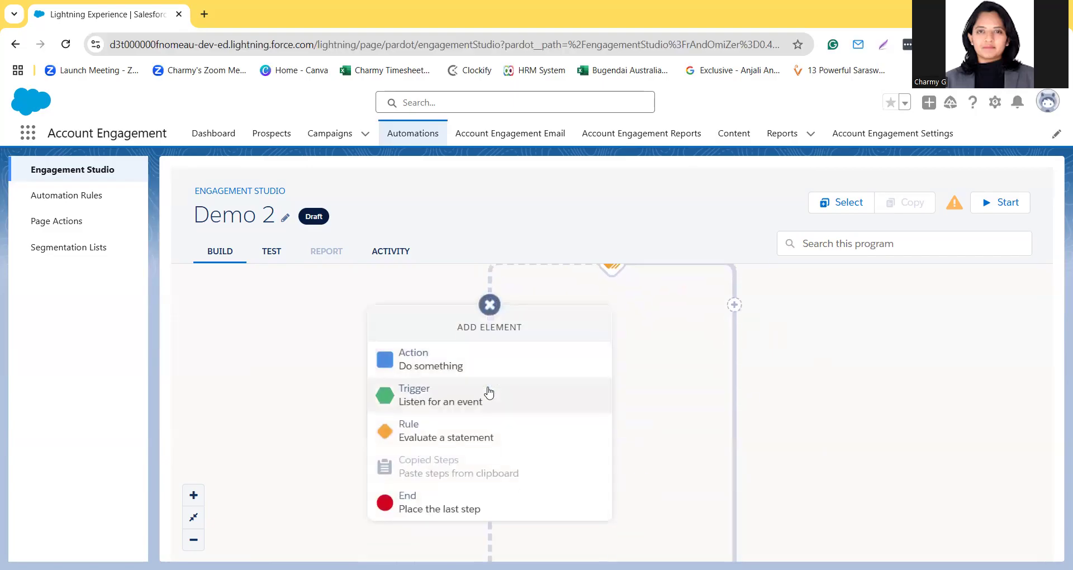
pyautogui.click(441, 503)
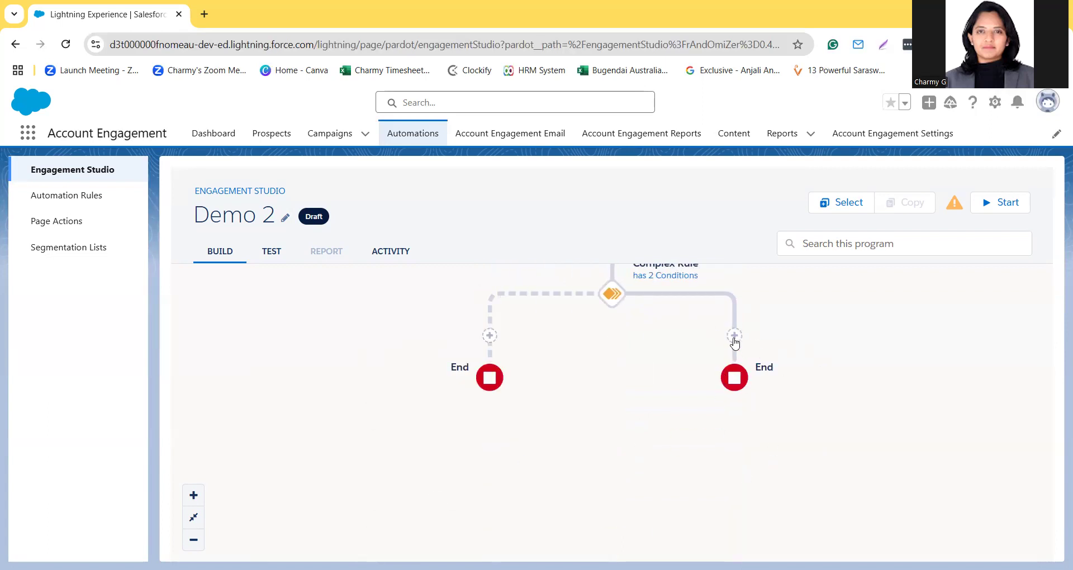
# - Add a Send Email action to the complex rule's Yes branch, without choosing a template
pyautogui.click(734, 336)
pyautogui.click(702, 360)
pyautogui.scroll(-4, 682, 496)
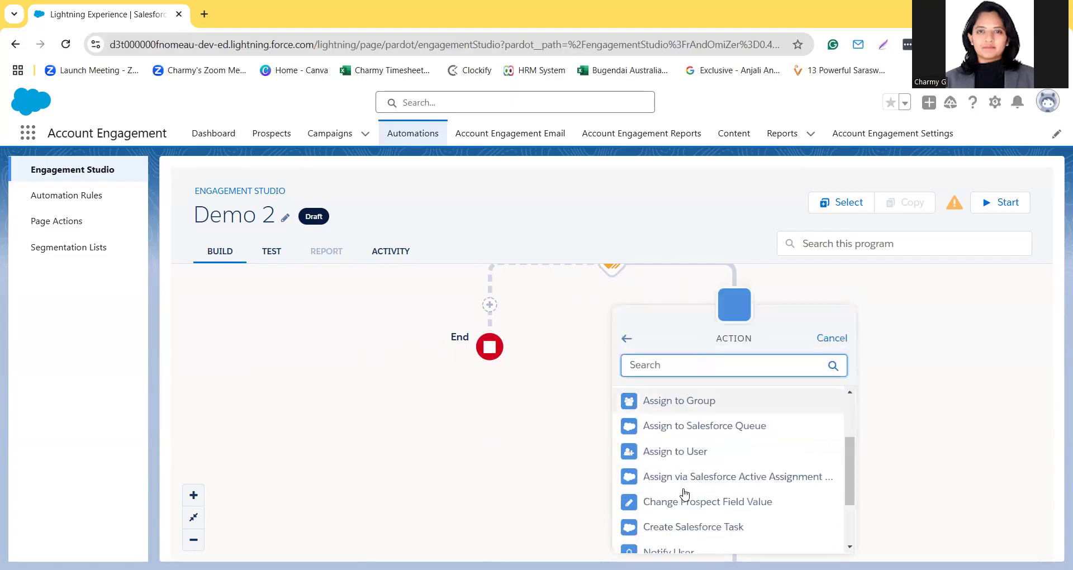
pyautogui.click(669, 540)
pyautogui.click(697, 534)
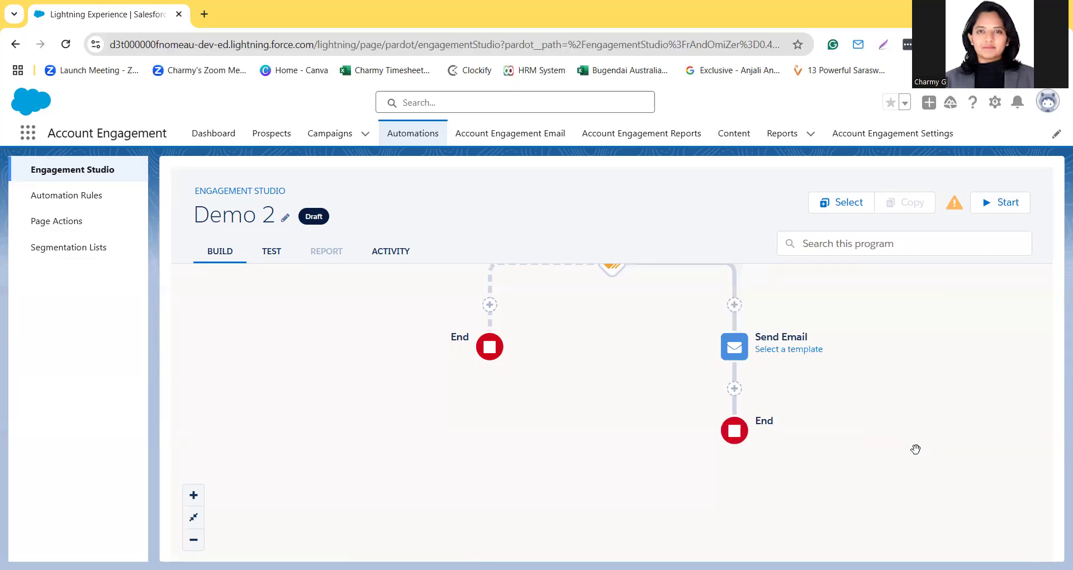
pyautogui.scroll(3, 915, 449)
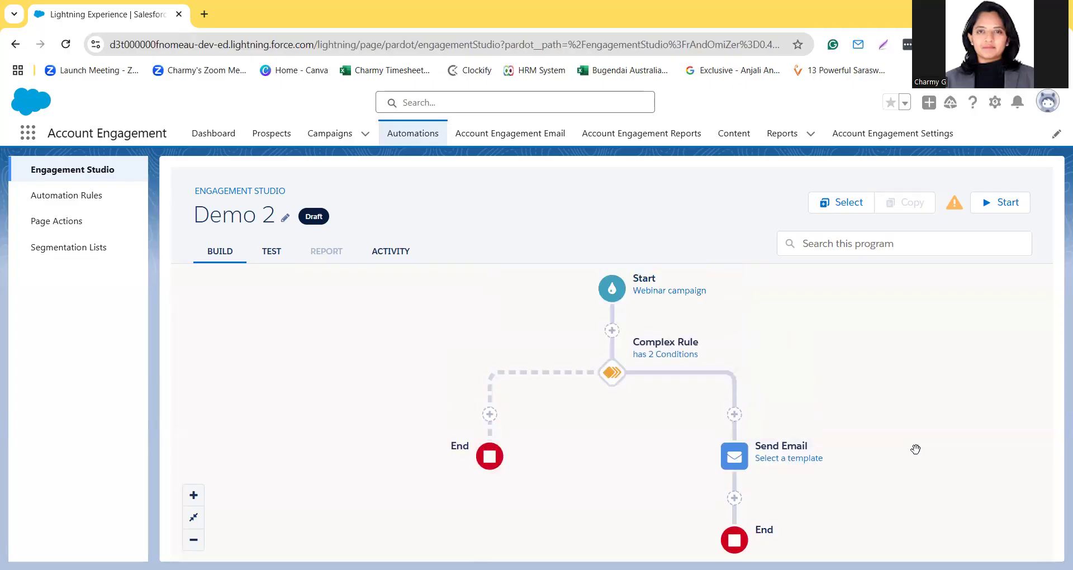
# - Test the program with a prospect starting on 01/08/2025 who matches all rule conditions, and review the path taken
pyautogui.click(272, 252)
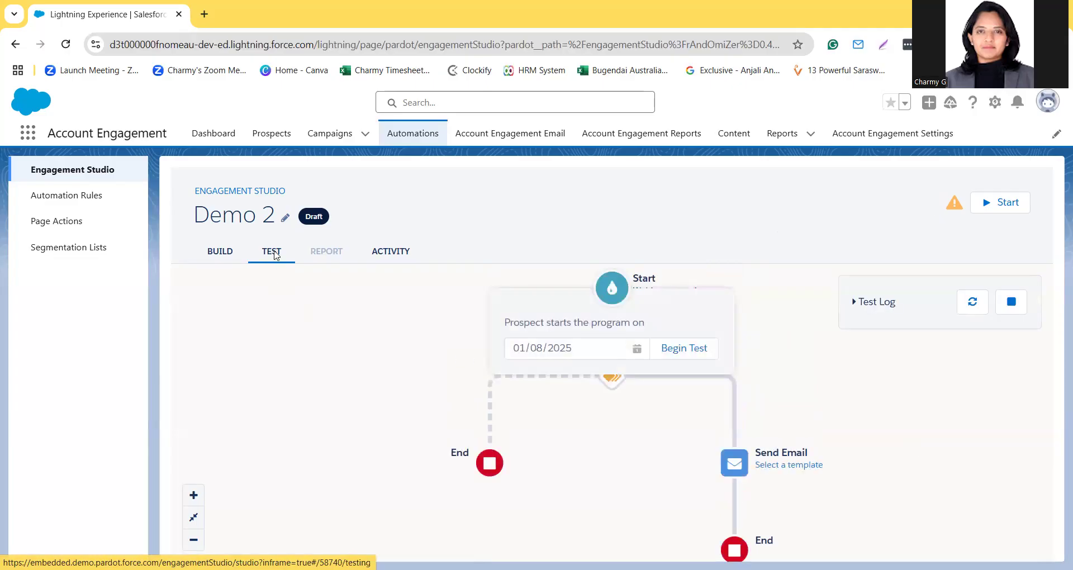
pyautogui.click(687, 349)
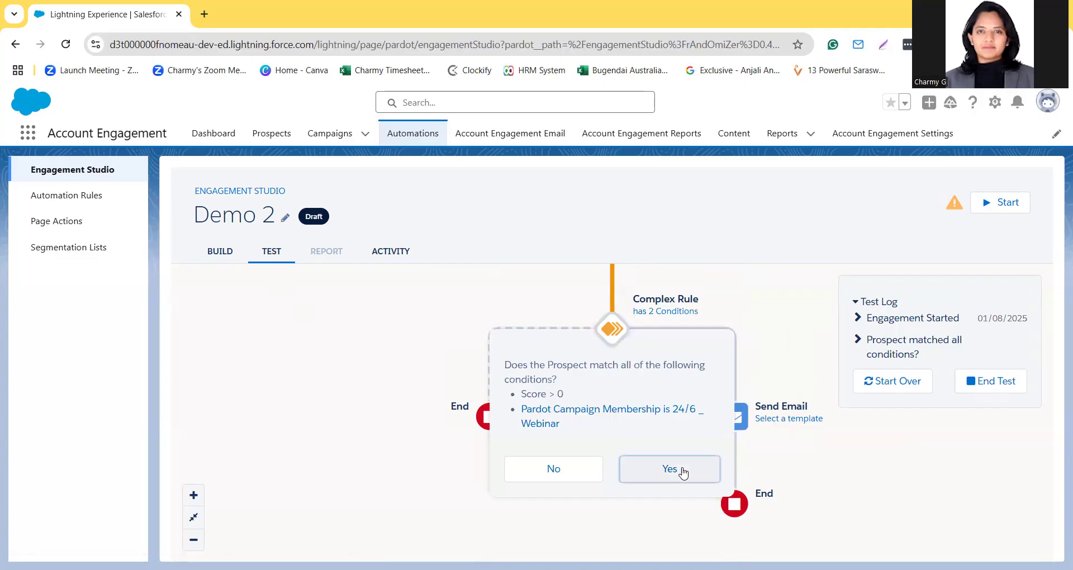
pyautogui.click(683, 473)
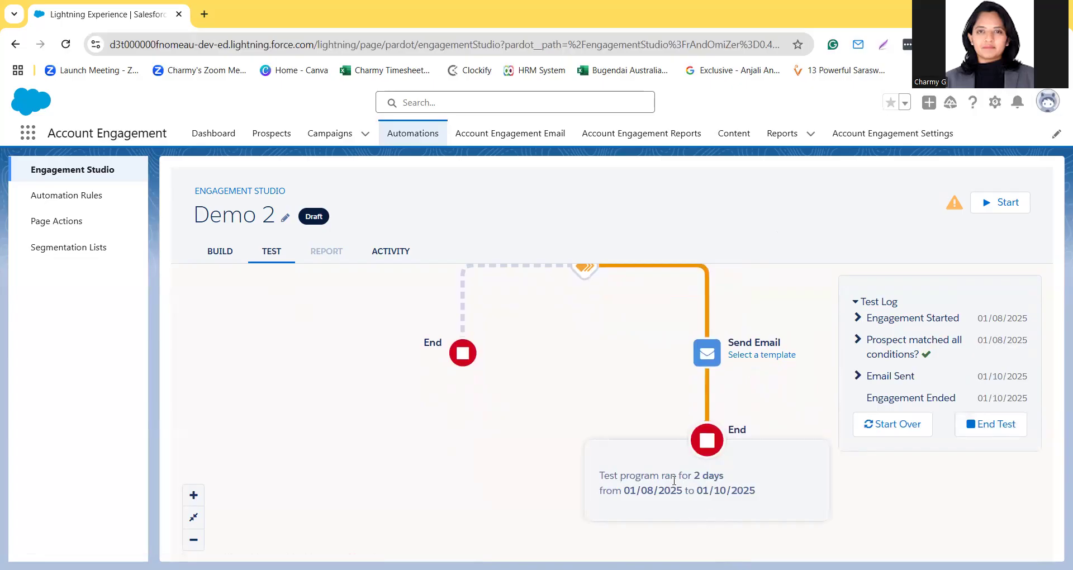
pyautogui.scroll(2, 588, 391)
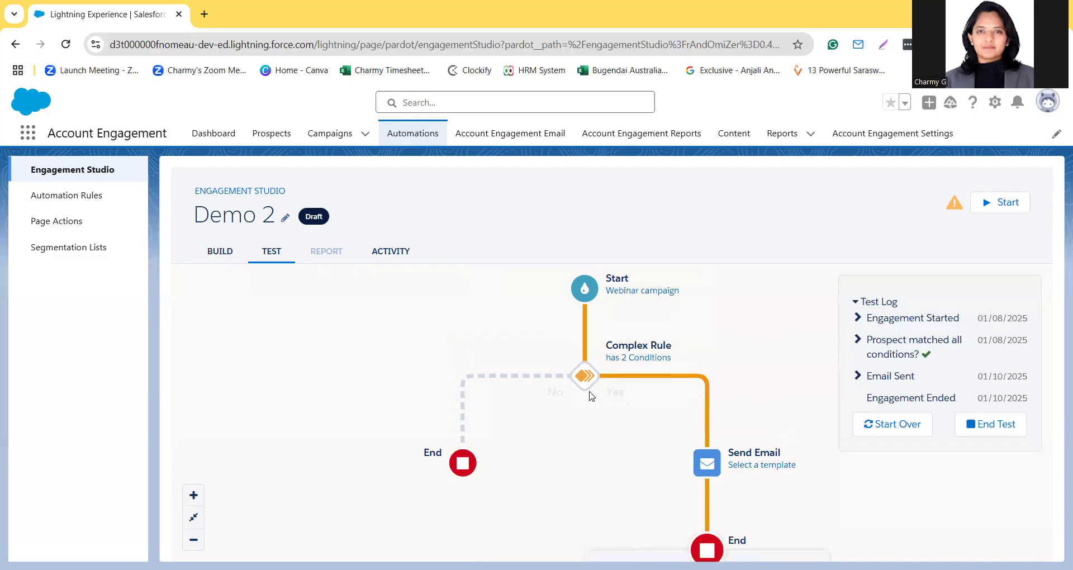
# - Review the program's activity history, and return to the full program flow in the build view
pyautogui.click(389, 253)
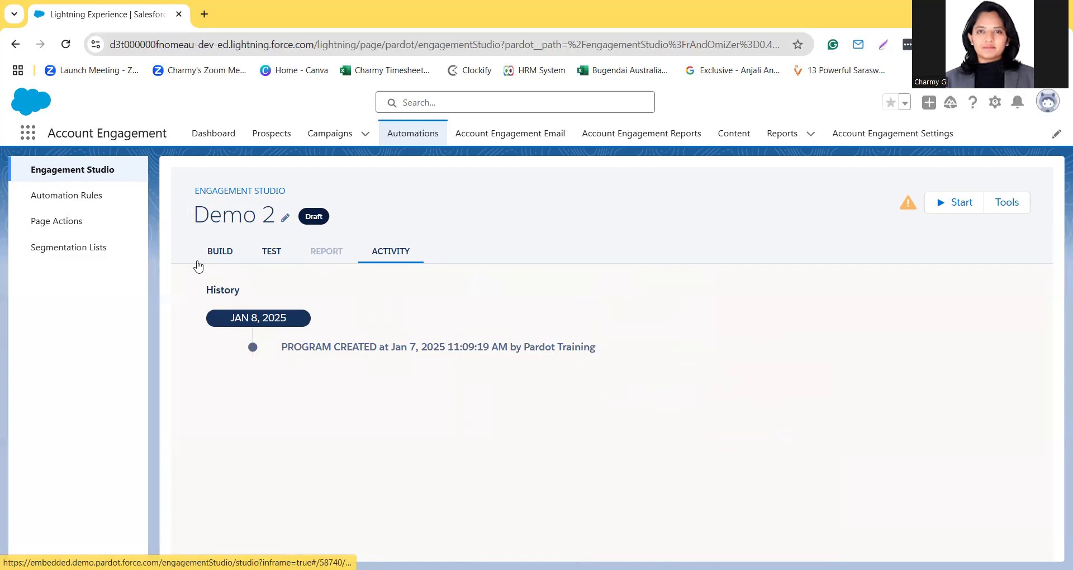
pyautogui.click(231, 254)
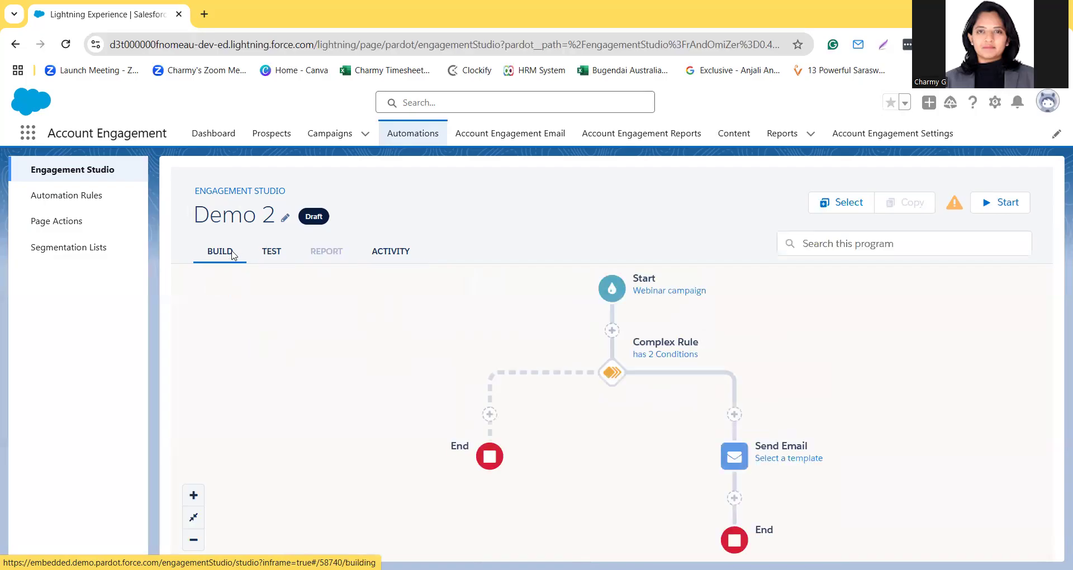
pyautogui.click(194, 518)
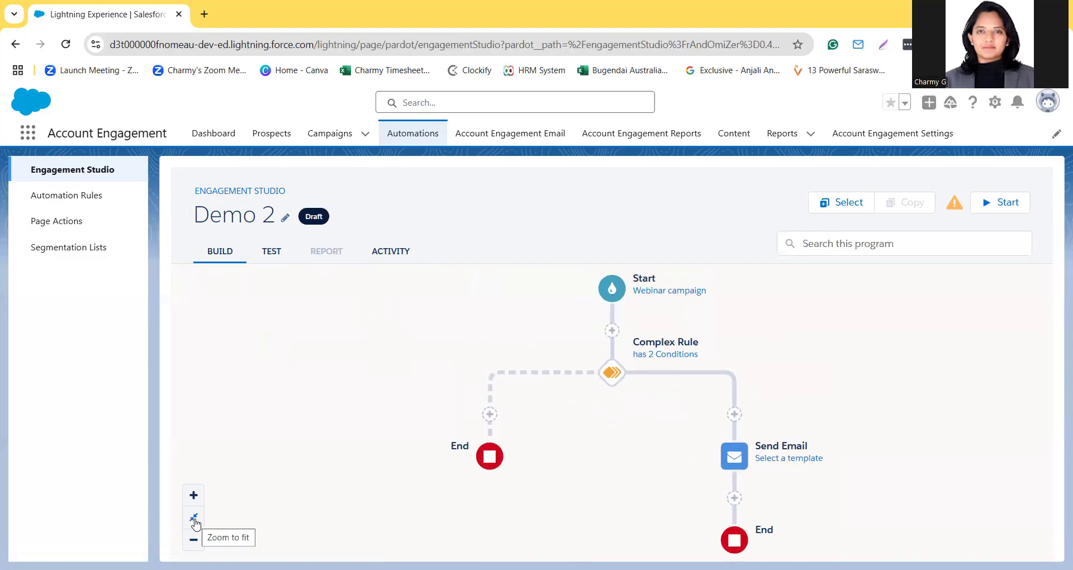